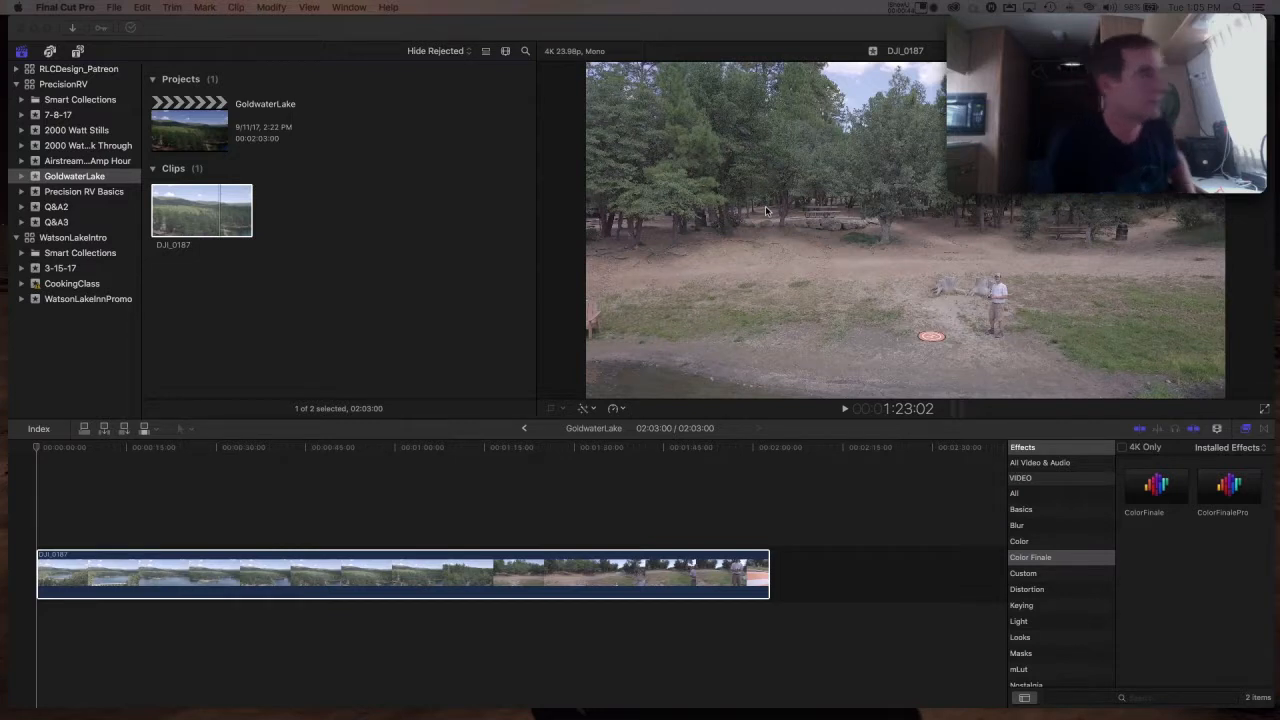
Compare the ungraded DJI_0187 source clip with the colour-graded clip in the GoldwaterLake timeline.
{"action": "left_click", "coordinate": [435, 38]}
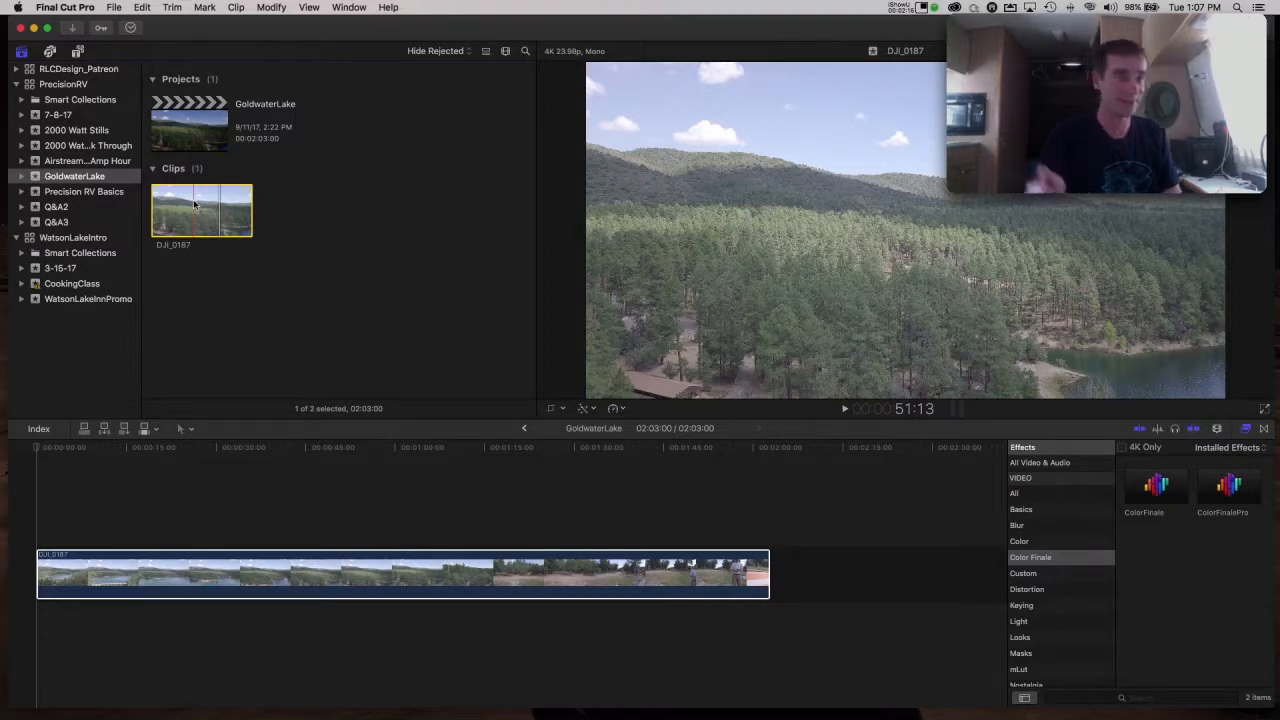
{"action": "left_click", "coordinate": [216, 26]}
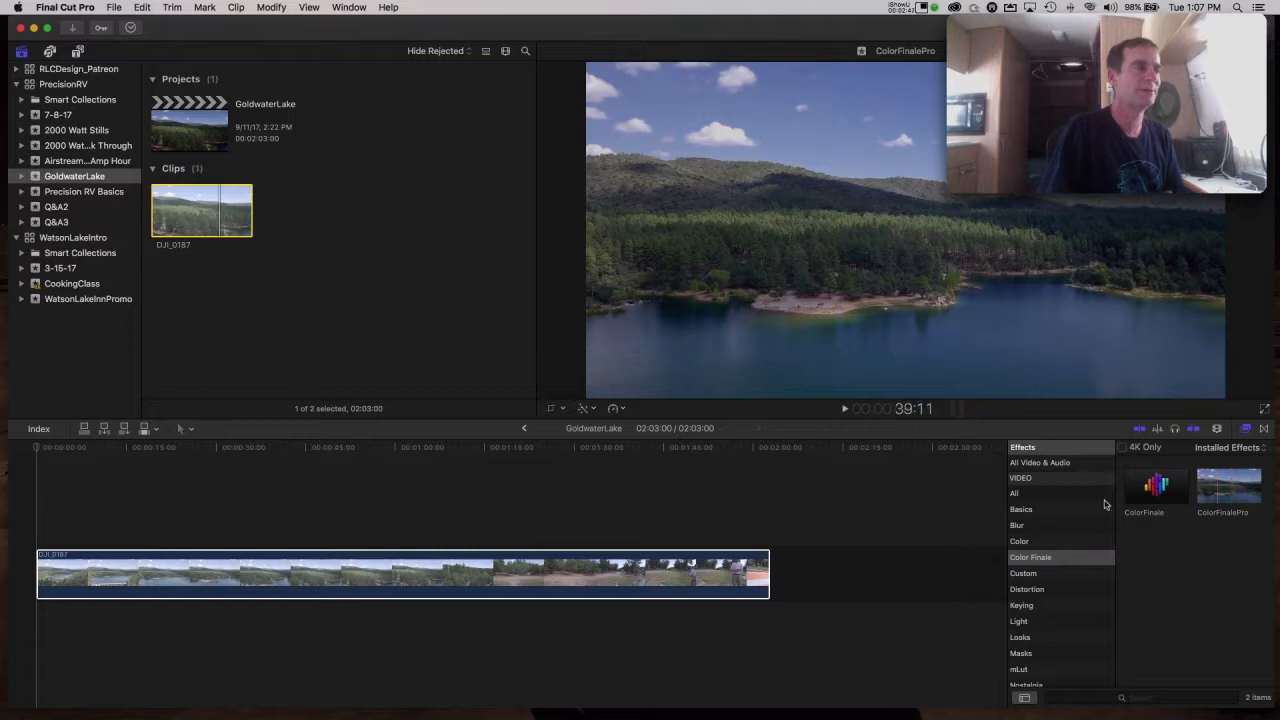
{"action": "left_click", "coordinate": [163, 557]}
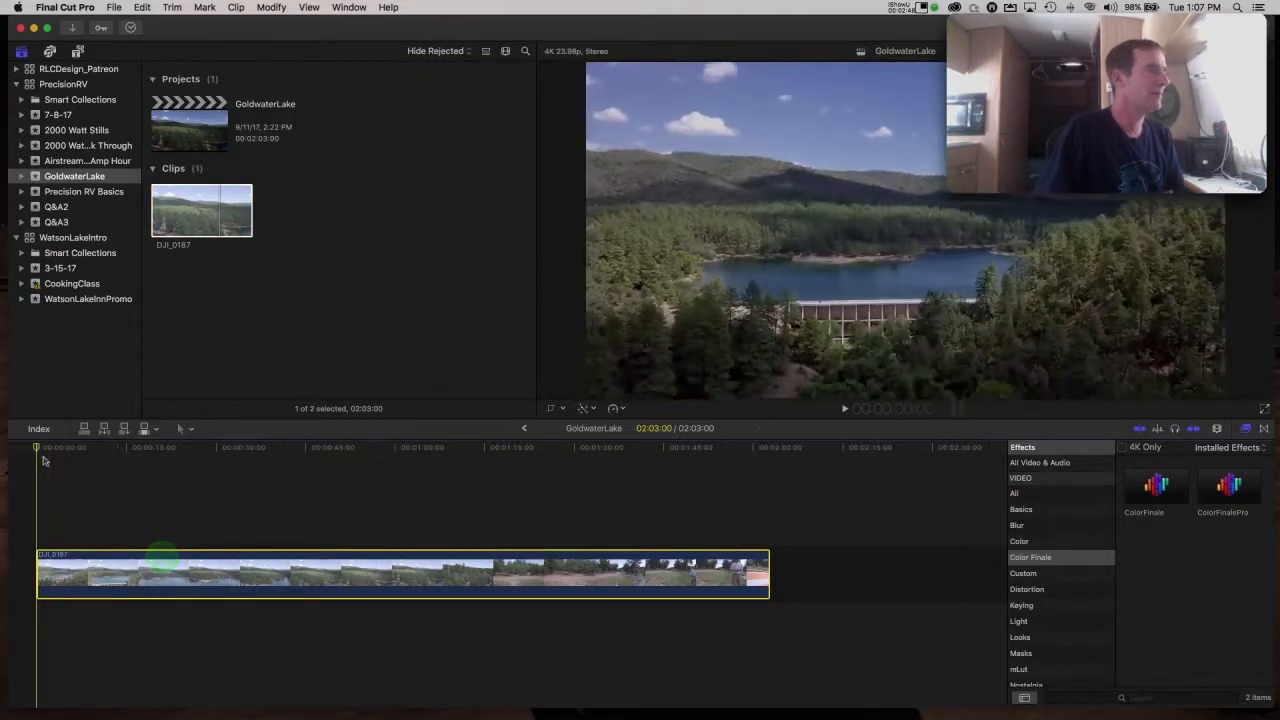
{"action": "left_click", "coordinate": [40, 449]}
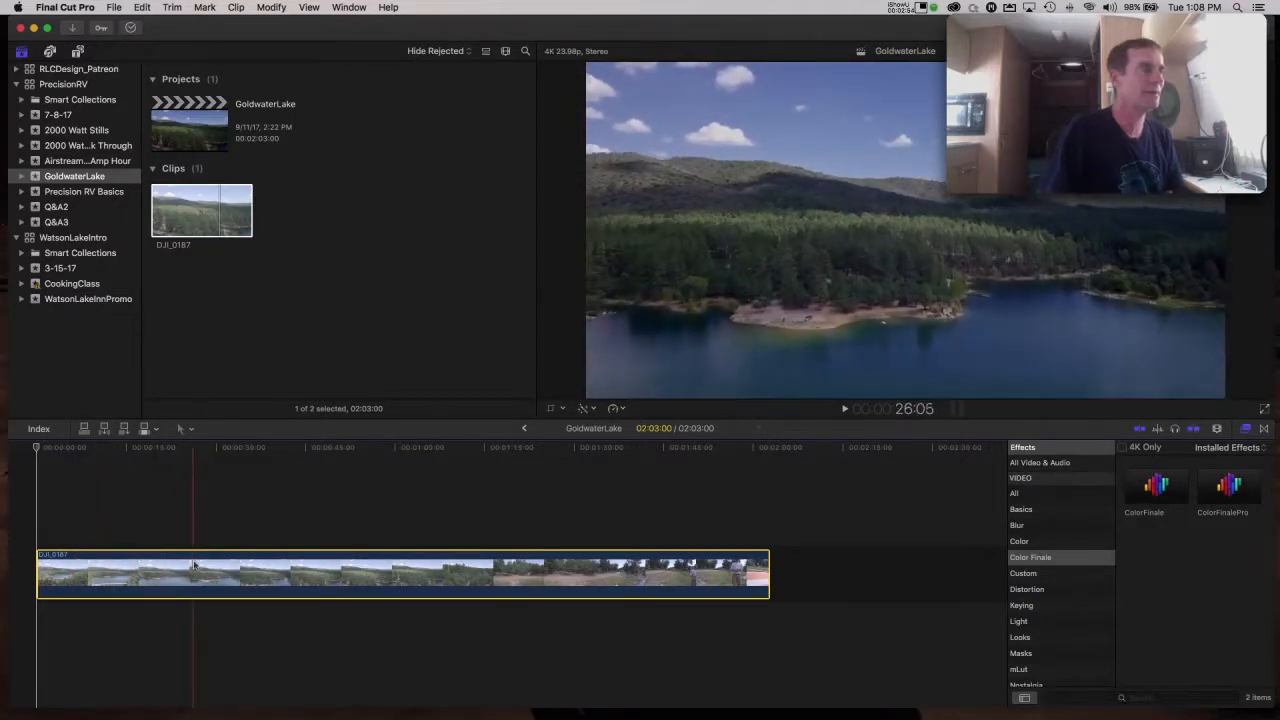
{"action": "left_click", "coordinate": [180, 220]}
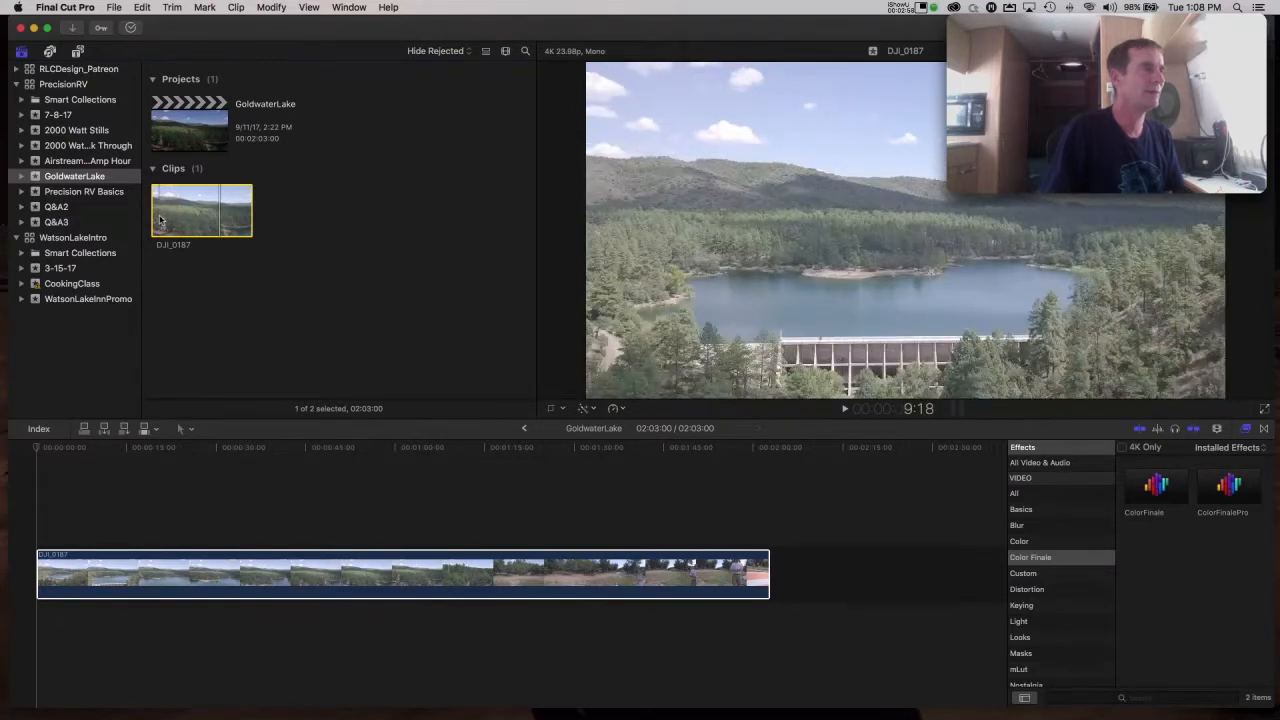
{"action": "left_click", "coordinate": [99, 574]}
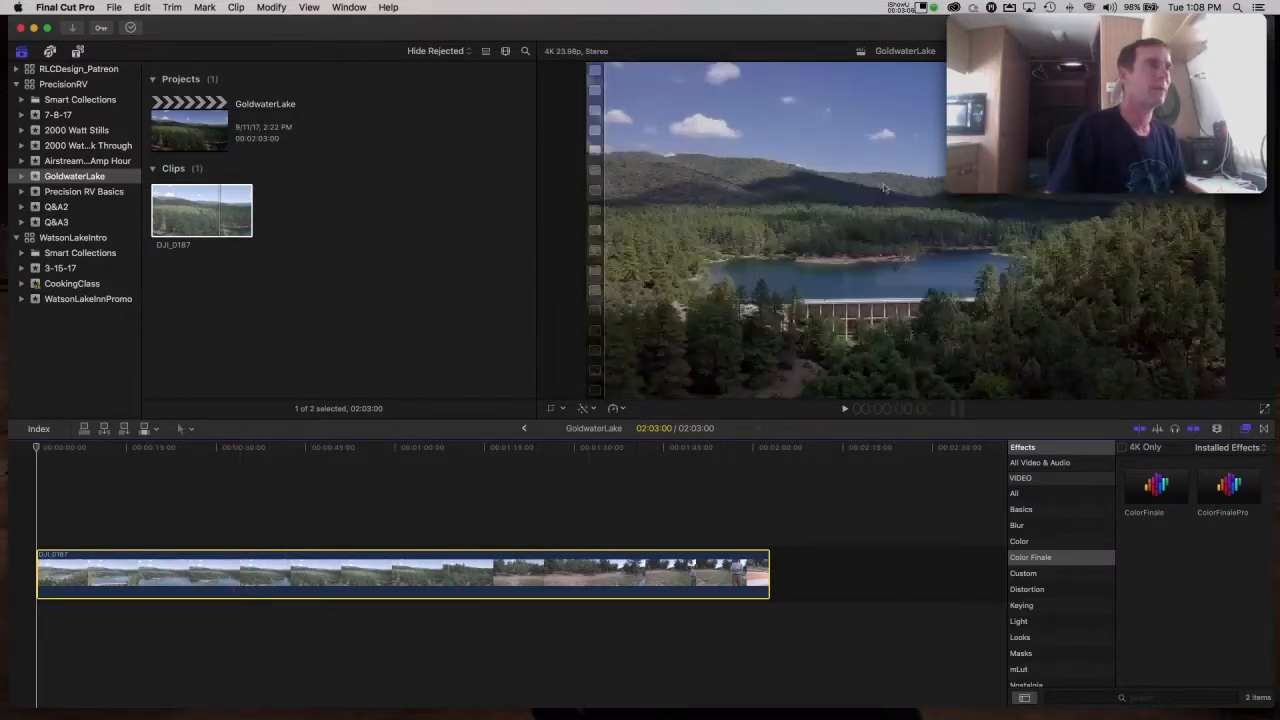
Examine the timeline clip's Color Finale Pro corrections: the Color Wheels layer and the blue and cyan settings of the 6 Vectors layer.
{"action": "key", "text": "super+4"}
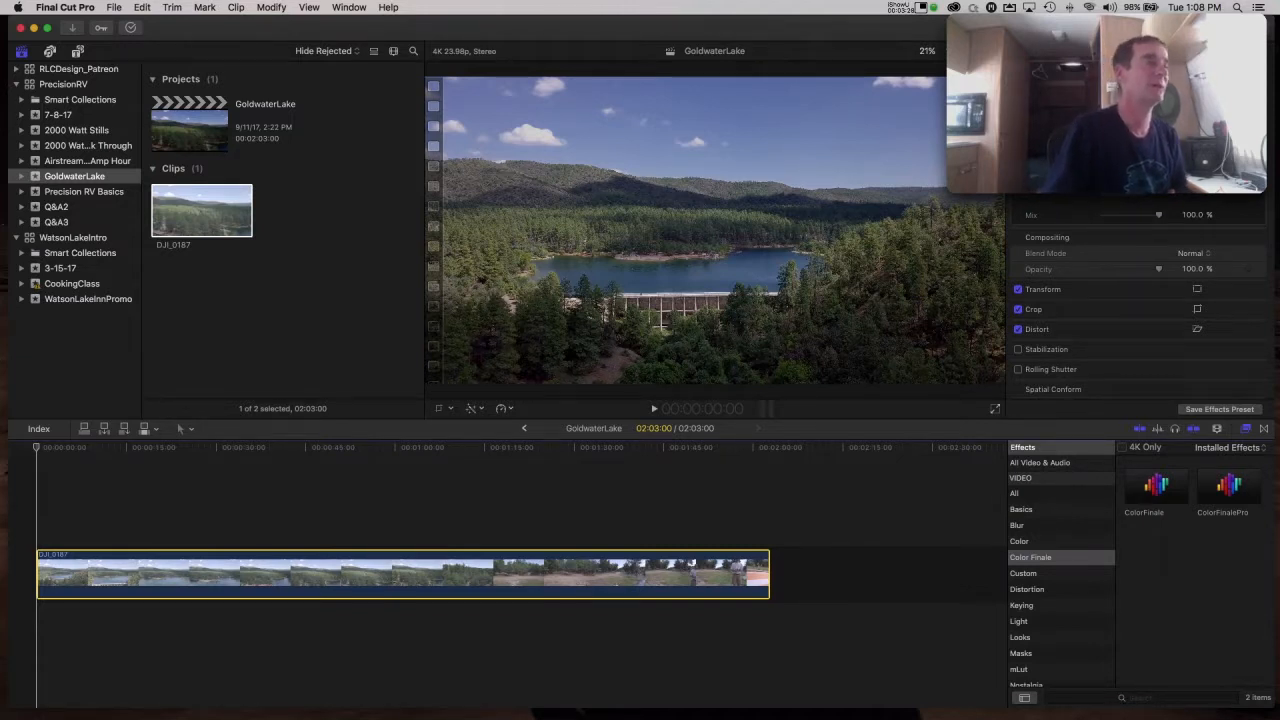
{"action": "left_click", "coordinate": [1150, 182]}
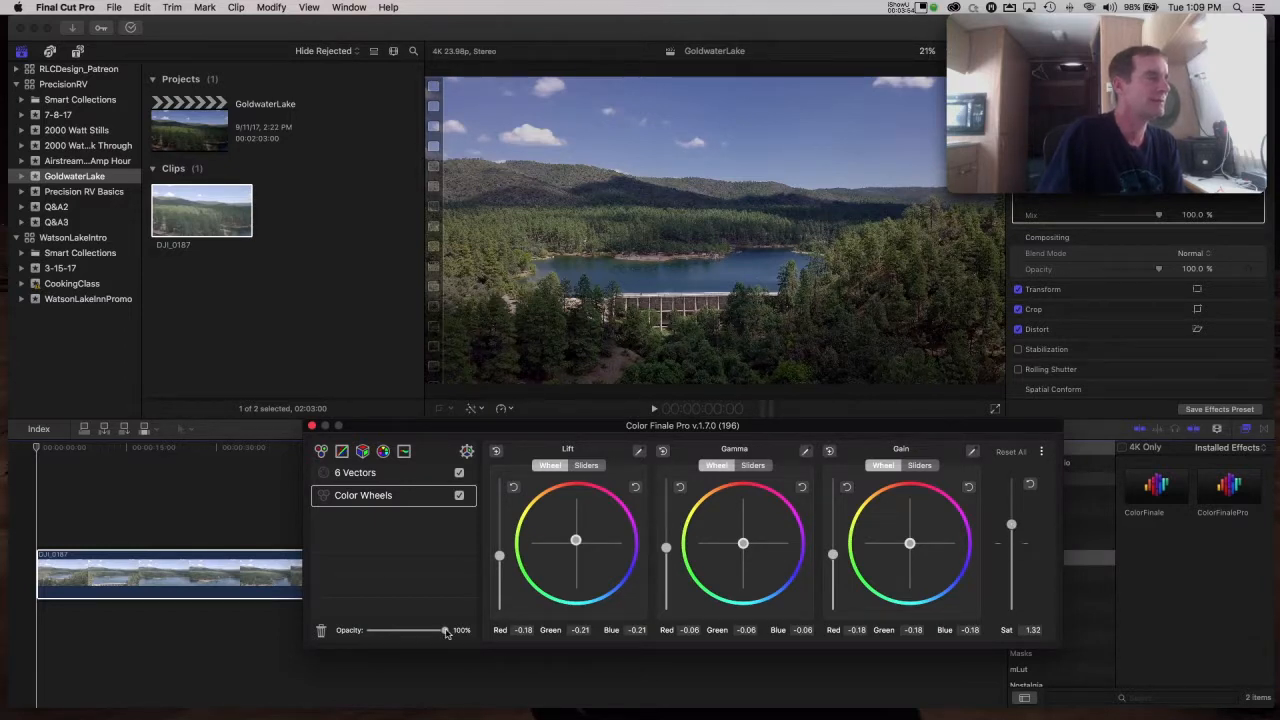
{"action": "mouse_move", "coordinate": [445, 632]}
{"action": "left_mouse_down"}
{"action": "mouse_move", "coordinate": [349, 631]}
{"action": "mouse_move", "coordinate": [474, 631]}
{"action": "mouse_move", "coordinate": [365, 634]}
{"action": "mouse_move", "coordinate": [463, 632]}
{"action": "left_mouse_up"}
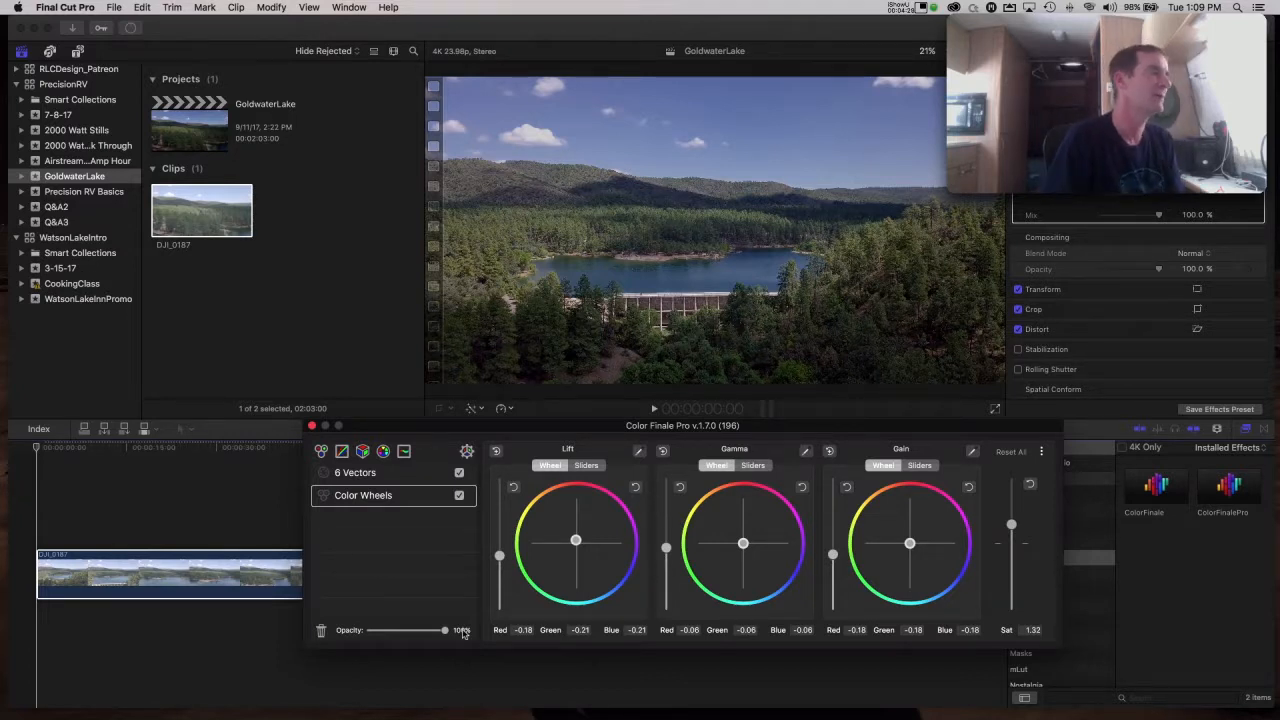
{"action": "left_click", "coordinate": [372, 478]}
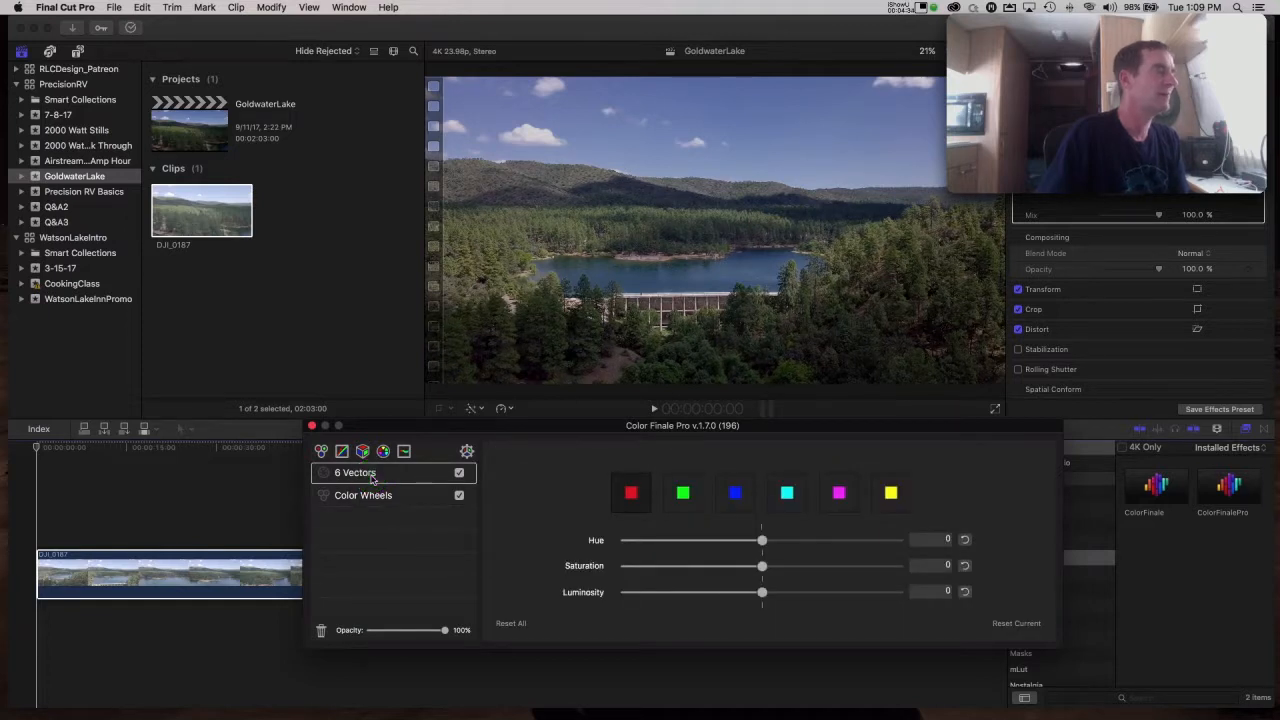
{"action": "left_click", "coordinate": [736, 492]}
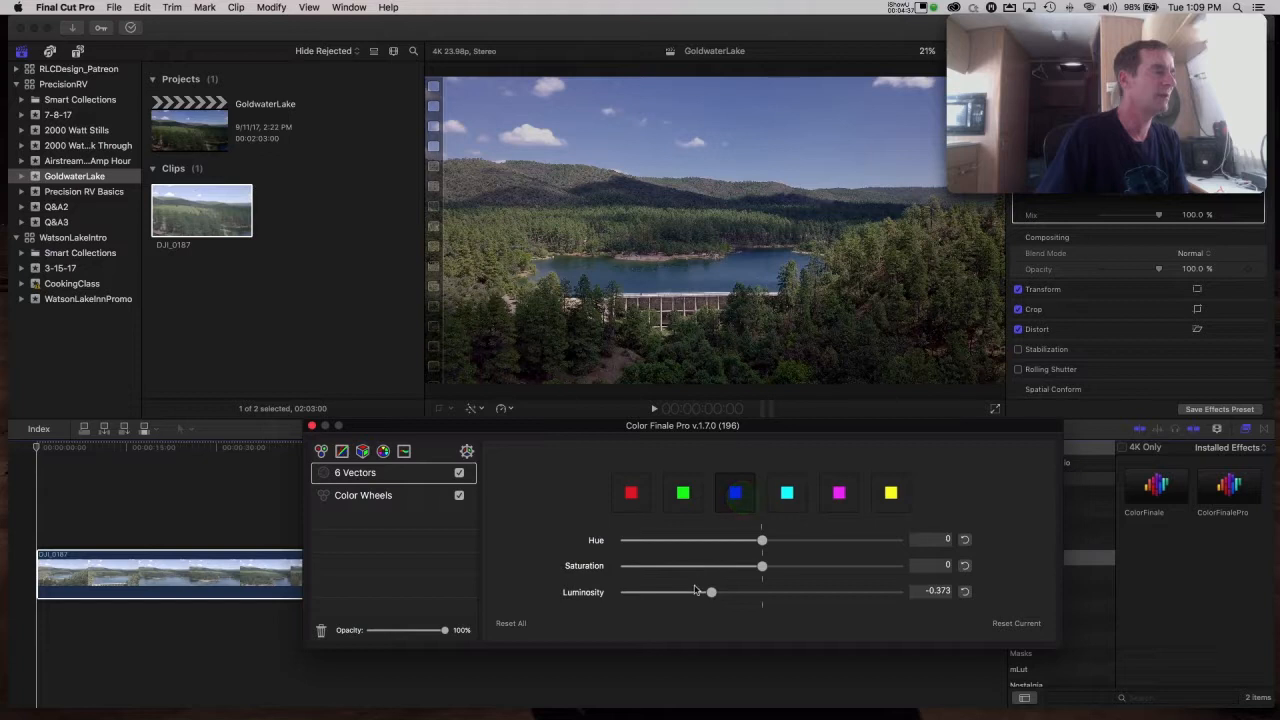
{"action": "left_click", "coordinate": [784, 494]}
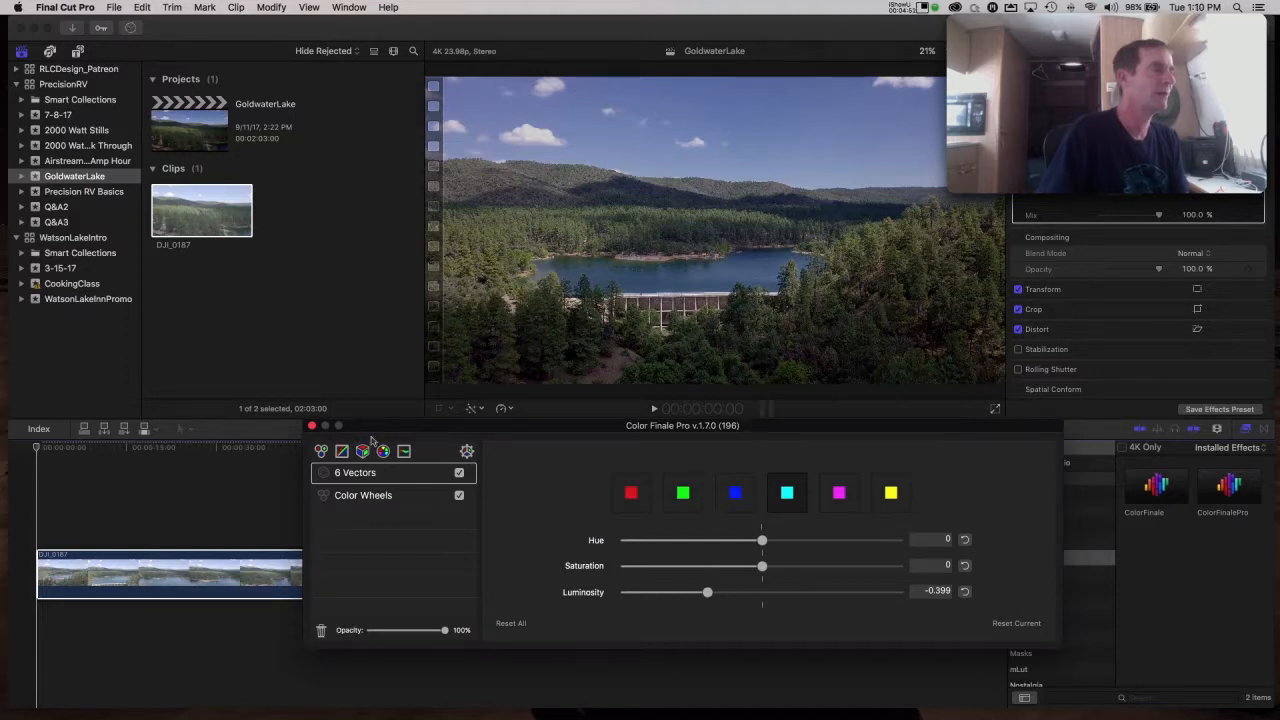
{"action": "left_click", "coordinate": [312, 428]}
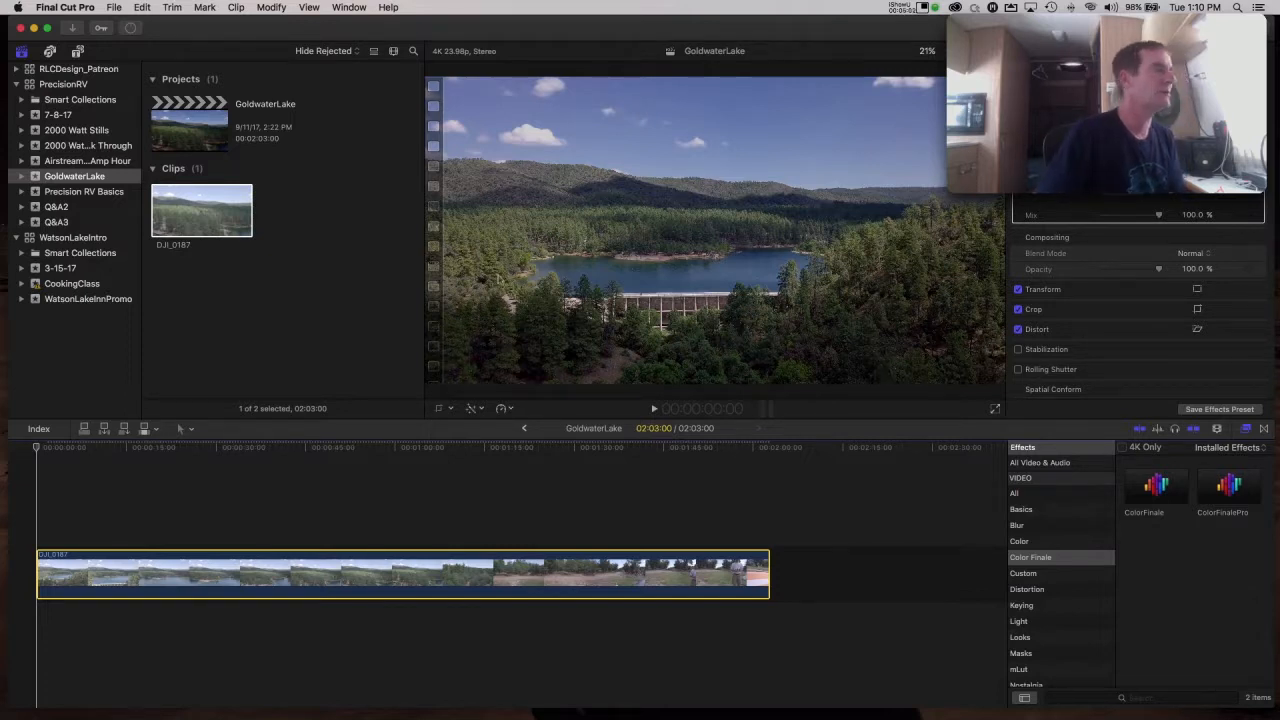
Review a frame of the ungraded DJI_0187 source clip against the graded opening frame of the timeline clip.
{"action": "left_click", "coordinate": [177, 222]}
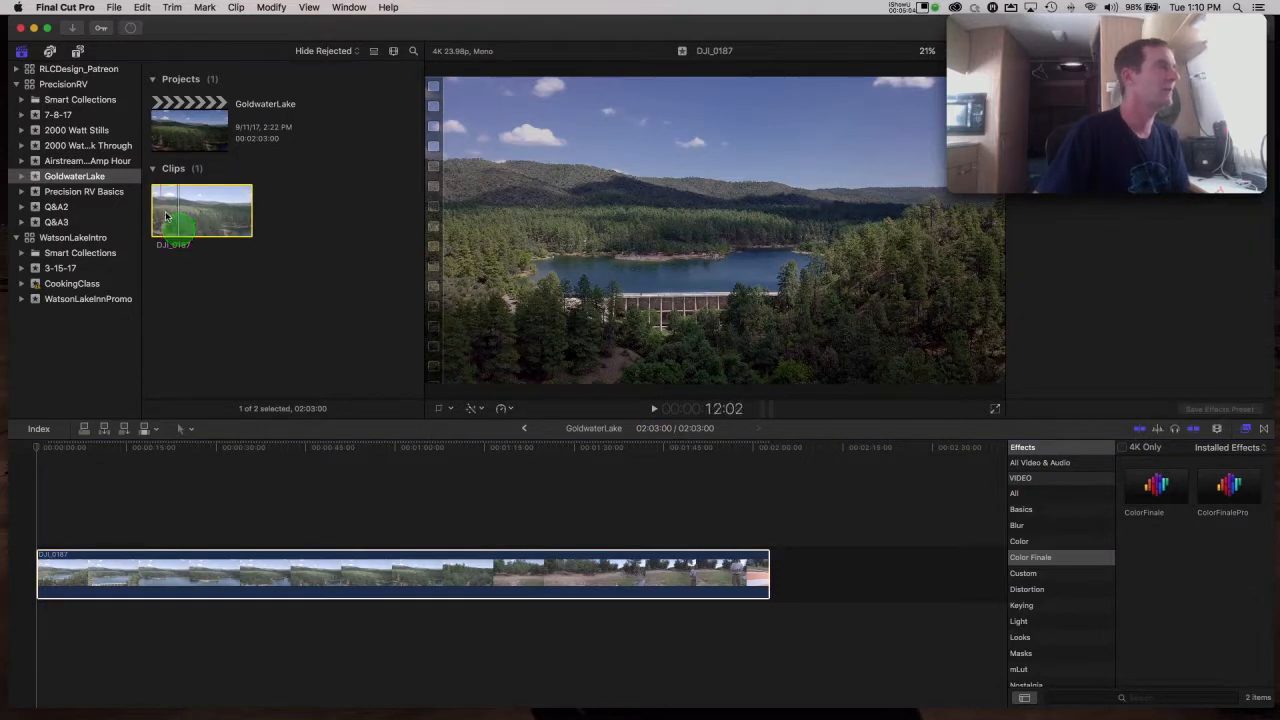
{"action": "left_click", "coordinate": [168, 214]}
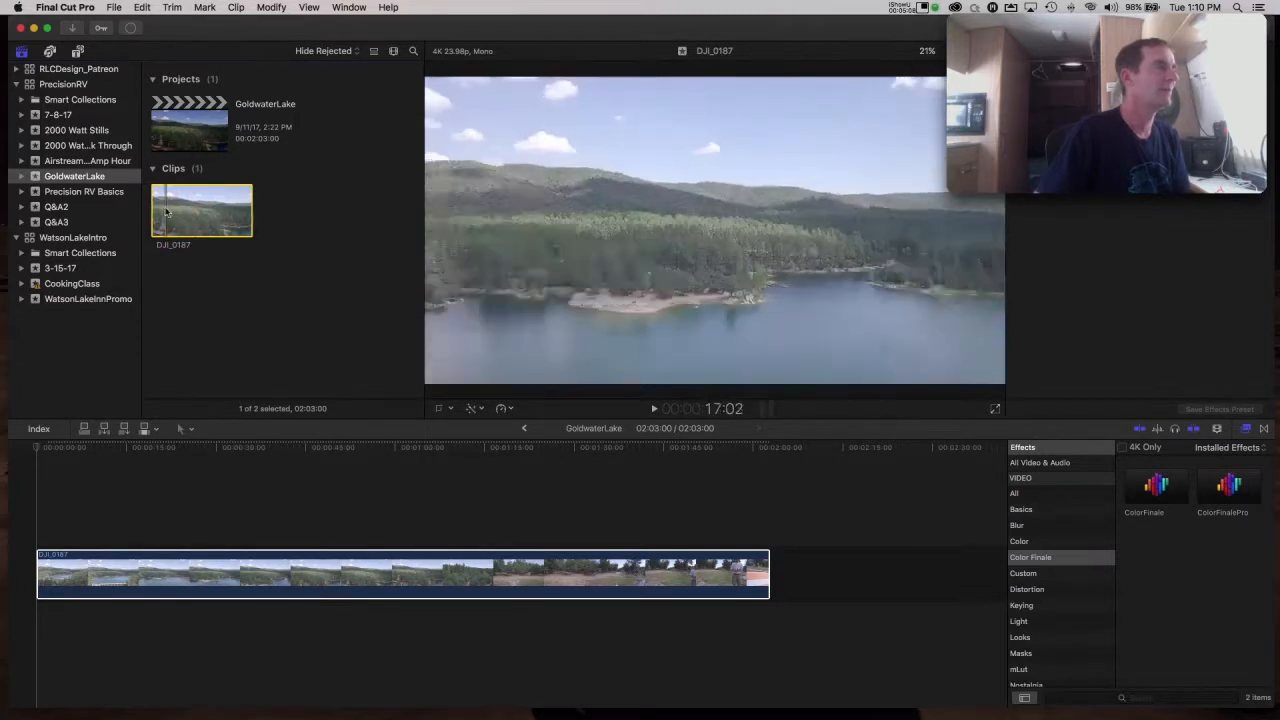
{"action": "left_click", "coordinate": [161, 557]}
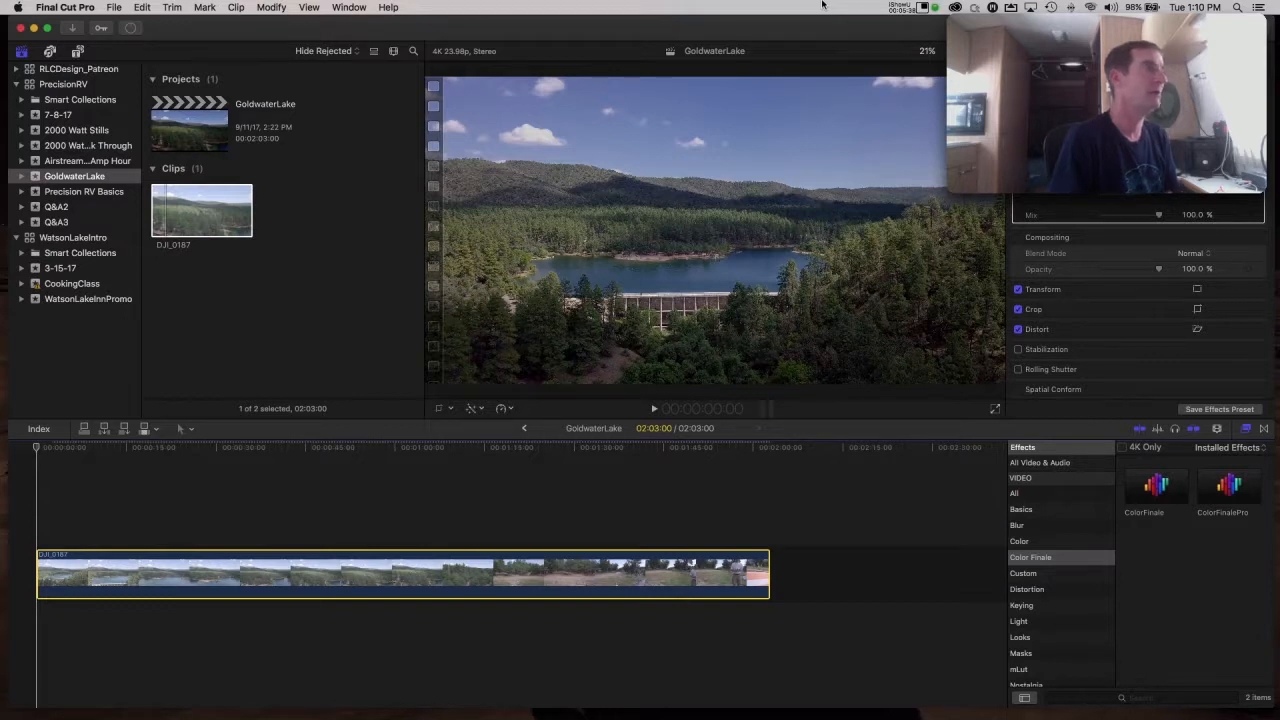
{"action": "left_click", "coordinate": [908, 10]}
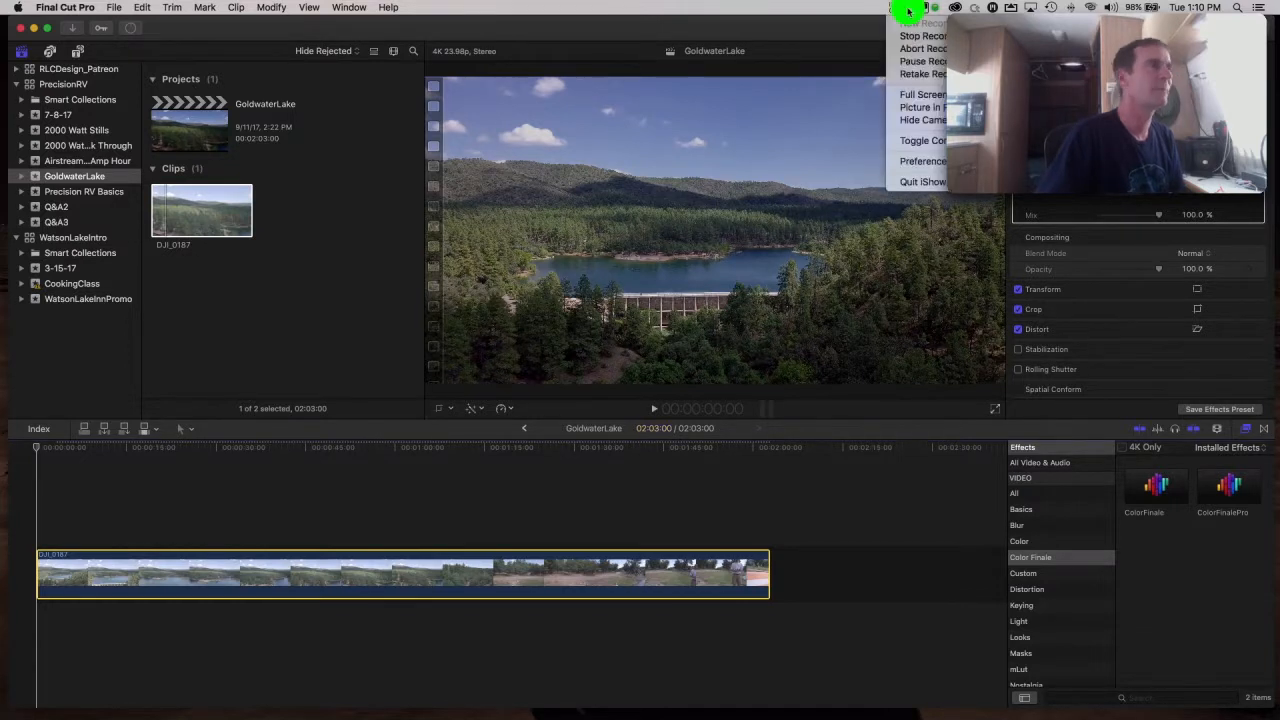
{"action": "left_click", "coordinate": [923, 62]}
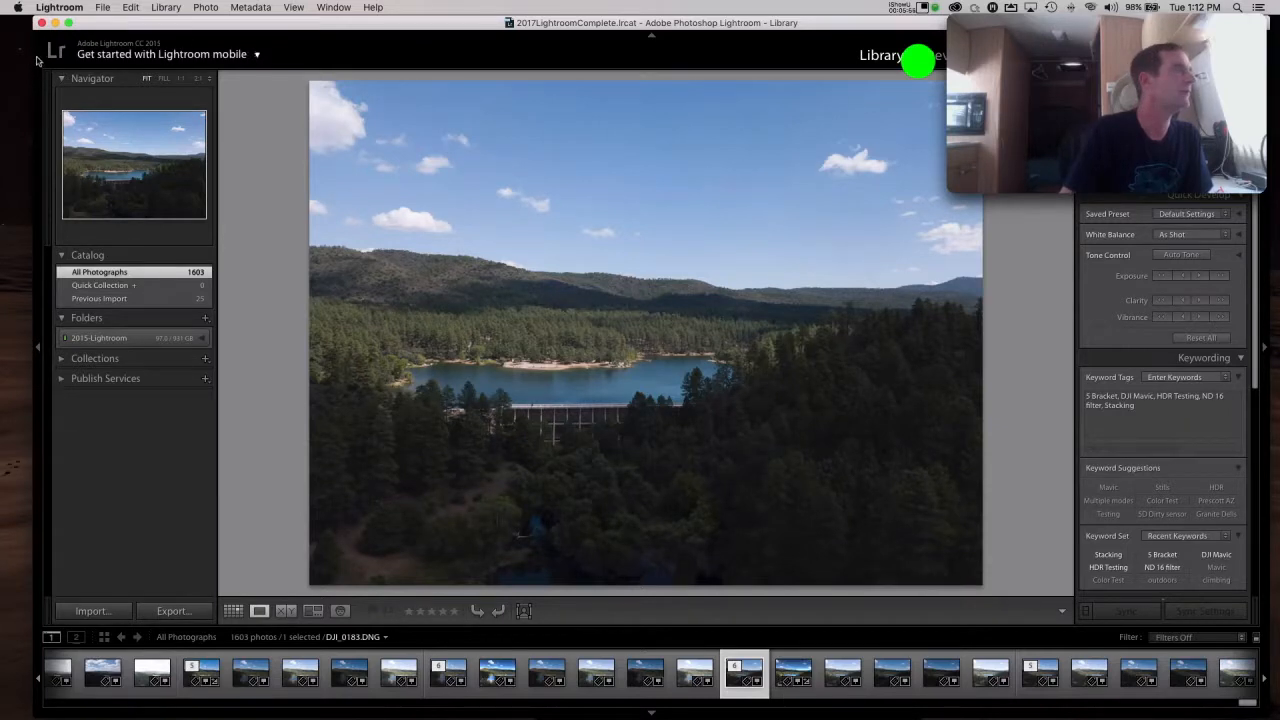
In Lightroom, compare the edited HDR image DJI_0177edt.tif with the original DJI_0177.DNG photo of the lake.
{"action": "left_click_drag", "start_coordinate": [32, 57], "coordinate": [6, 56]}
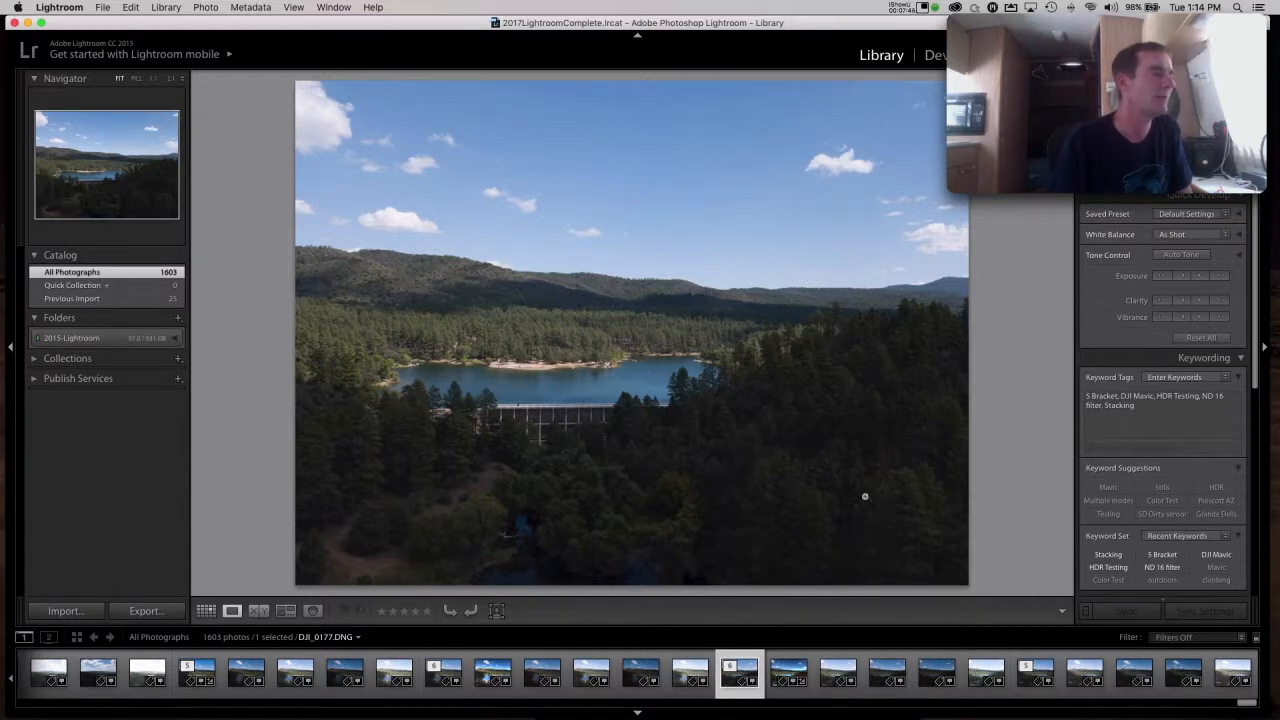
{"action": "left_click", "coordinate": [775, 683]}
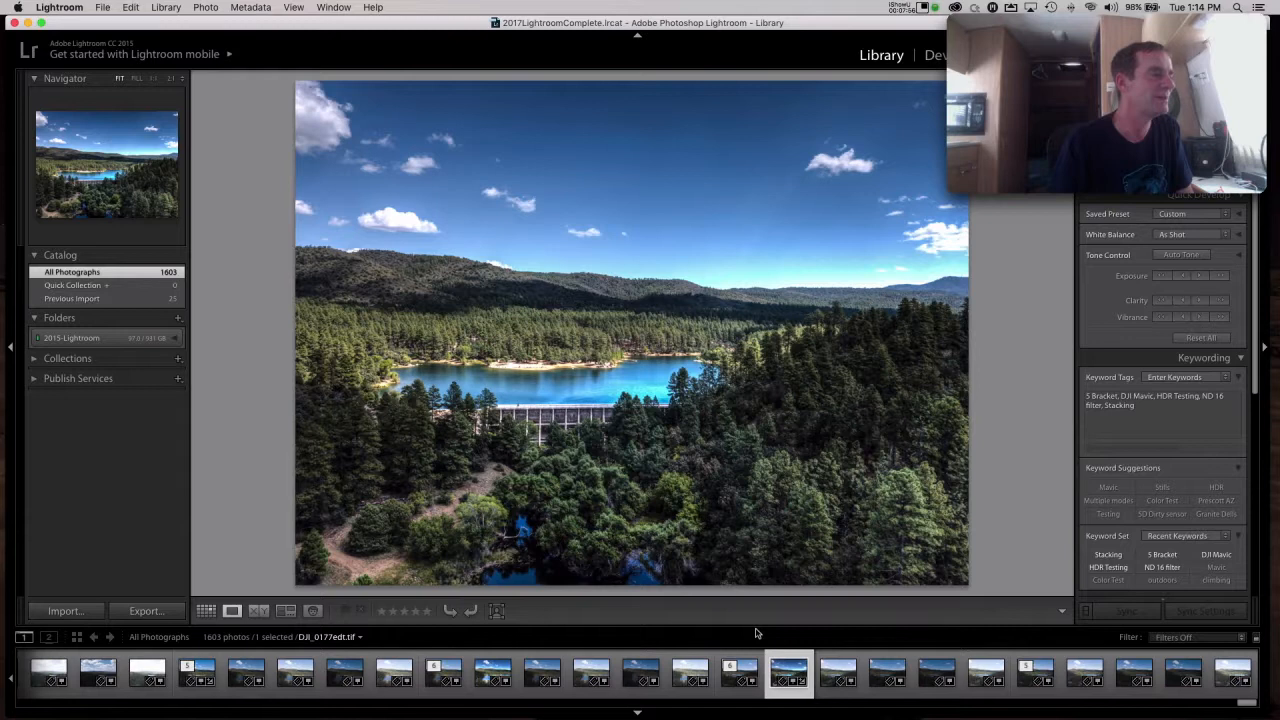
{"action": "left_click", "coordinate": [733, 678]}
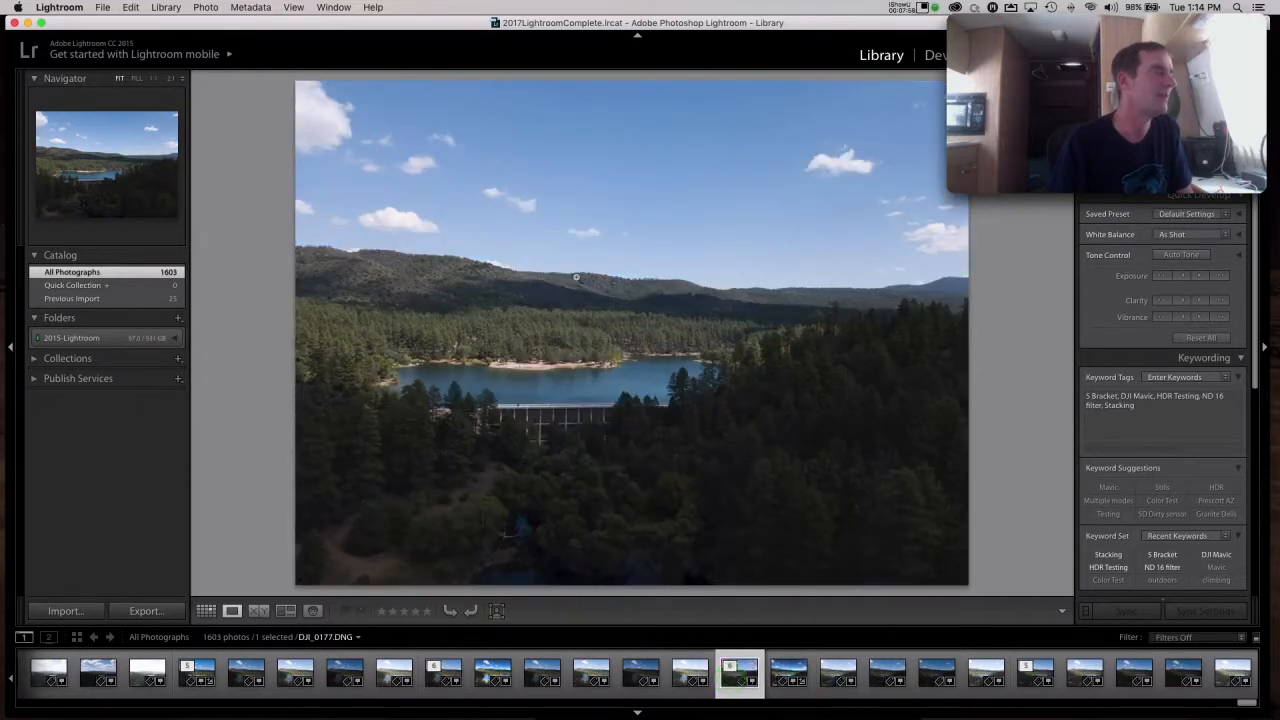
Develop DJI_0177.DNG by lowering the HSL luminance of Blue to -20 and Aqua to -21.
{"action": "left_click", "coordinate": [936, 54]}
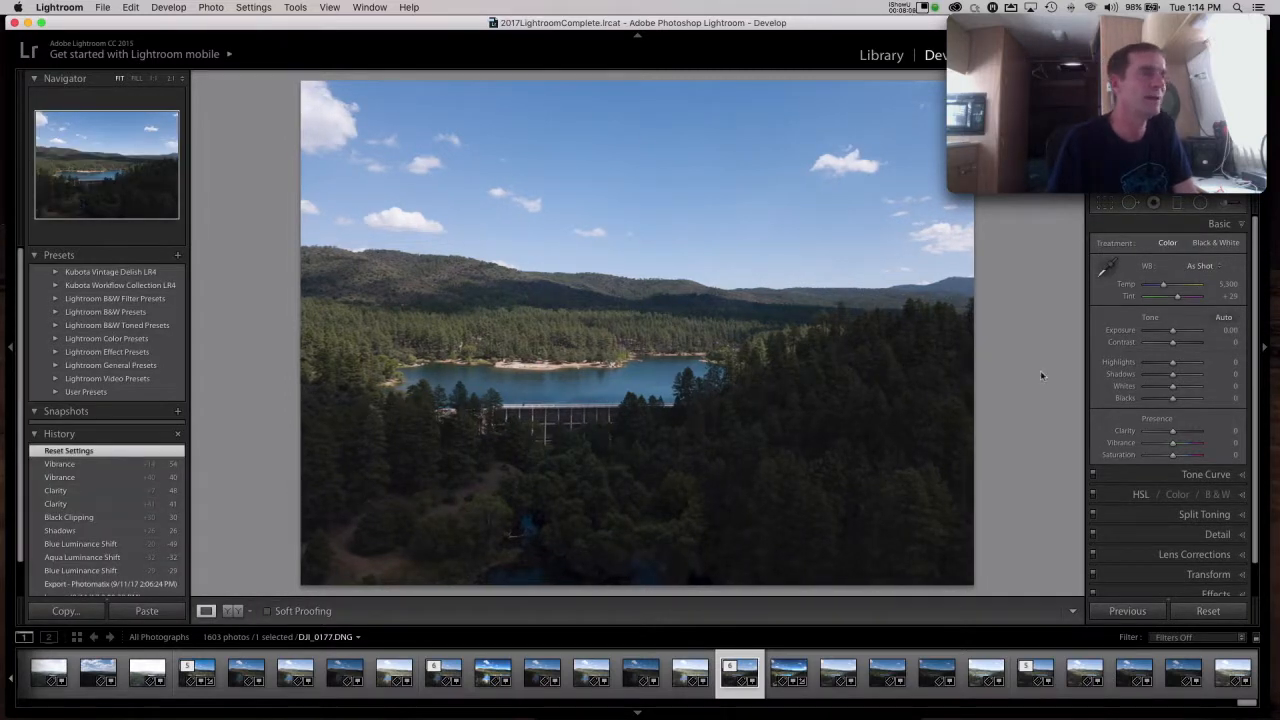
{"action": "left_click", "coordinate": [1245, 228]}
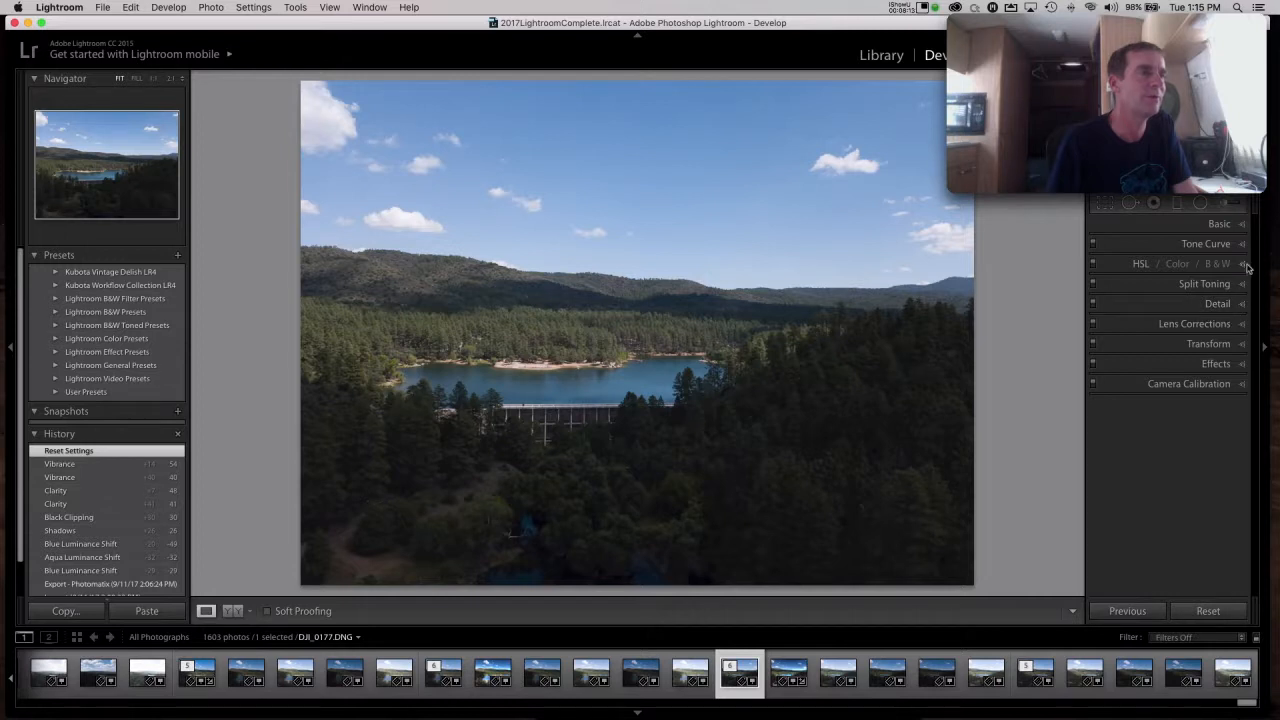
{"action": "left_click", "coordinate": [1246, 265]}
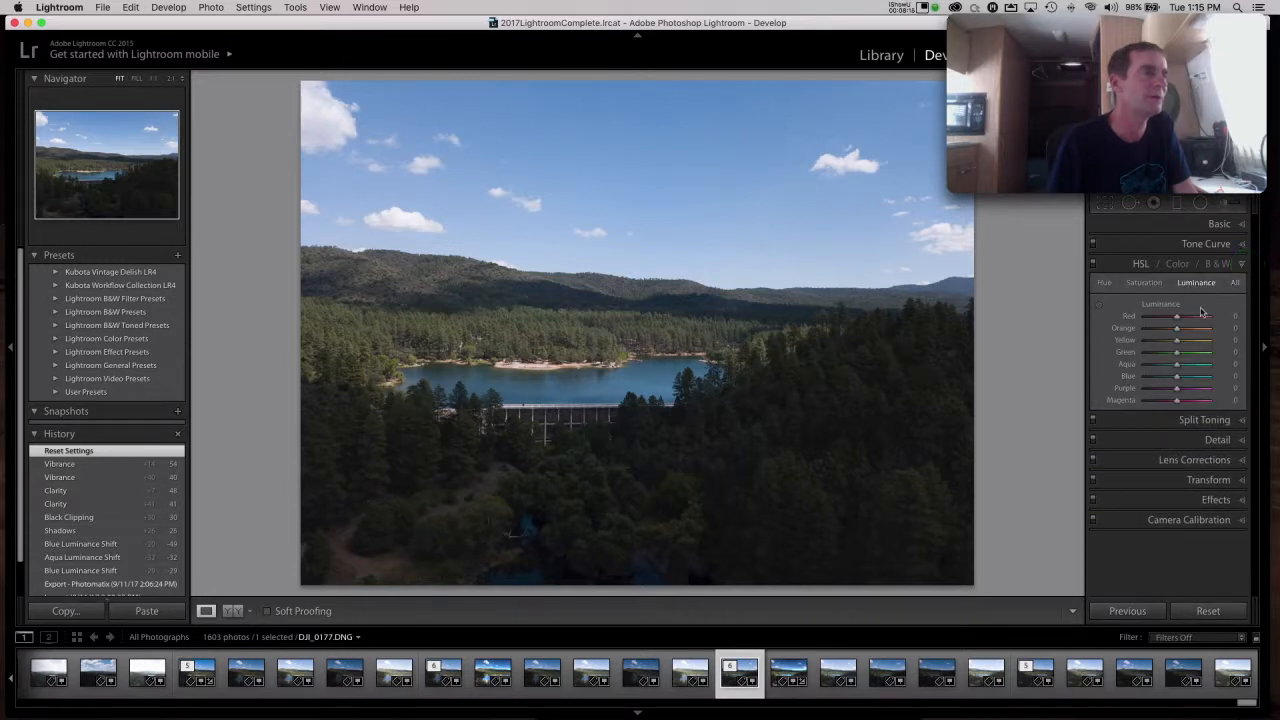
{"action": "left_click_drag", "start_coordinate": [1179, 380], "coordinate": [1169, 367]}
{"action": "left_click", "coordinate": [1175, 371]}
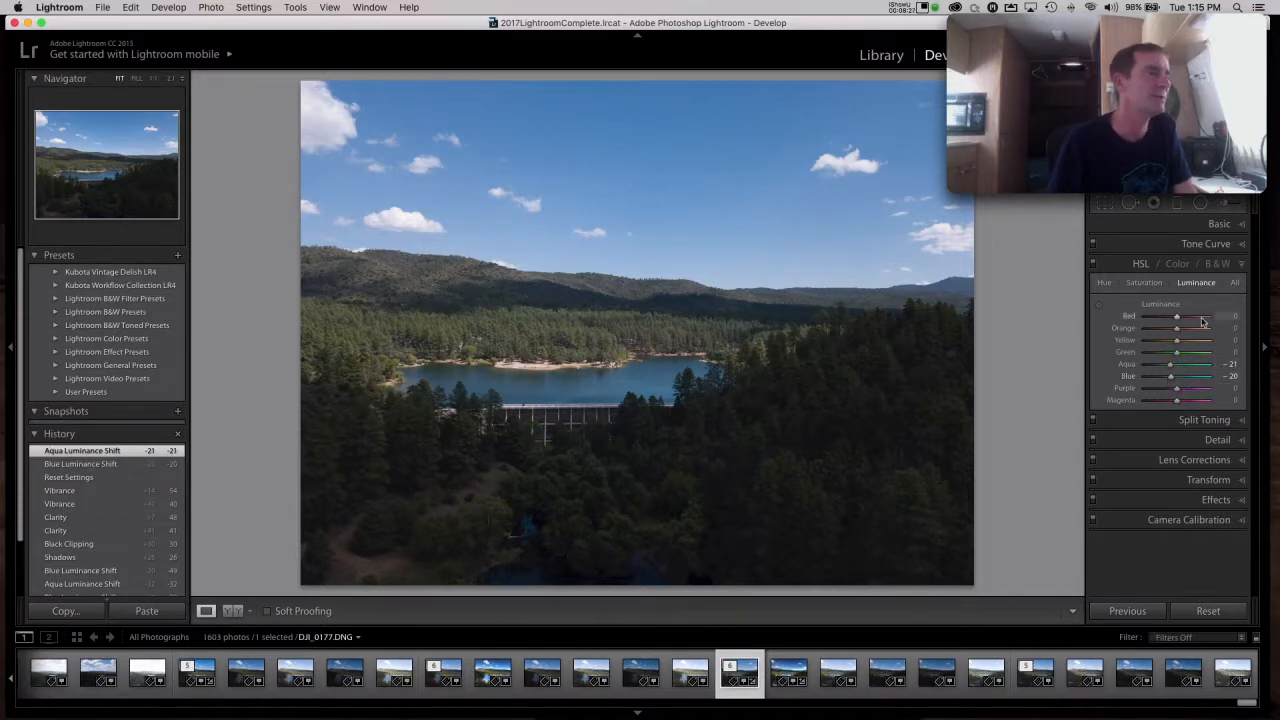
{"action": "left_click", "coordinate": [1240, 266]}
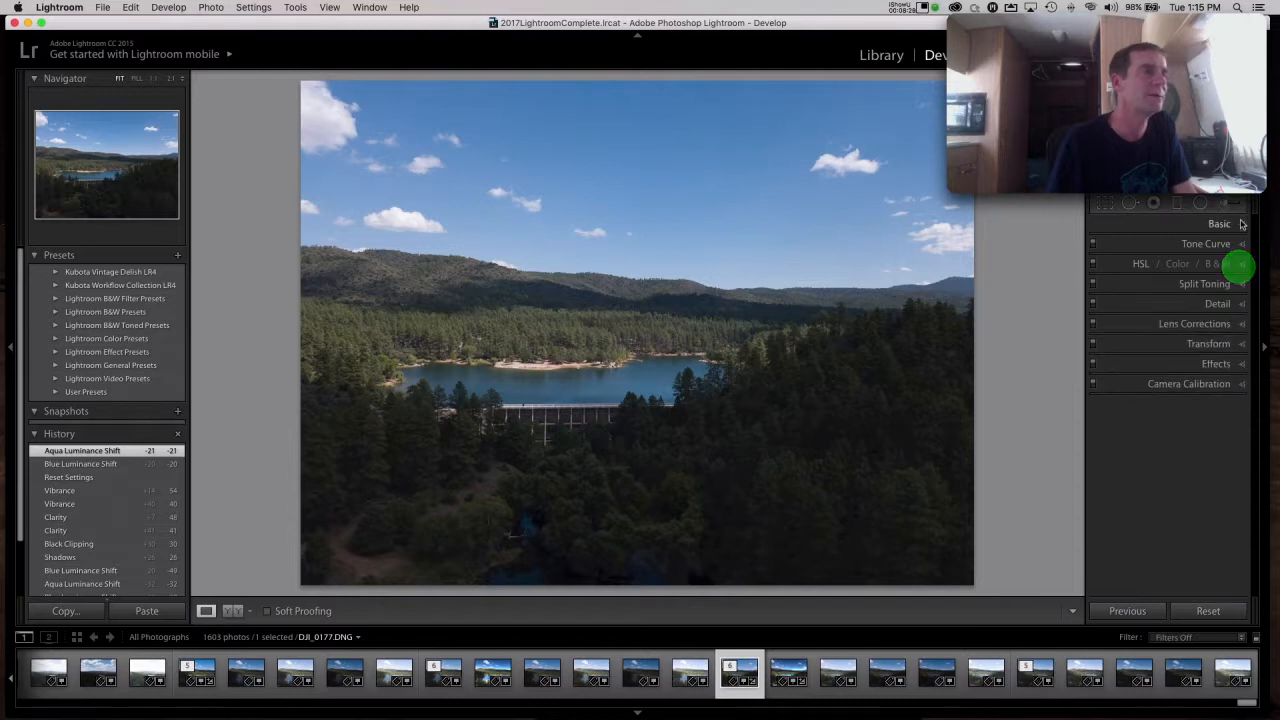
Set the photo's basic adjustments to Highlights -55, Whites -23, Clarity +50, Vibrance +31, Shadows +29 and Blacks +36.
{"action": "left_click", "coordinate": [1240, 224]}
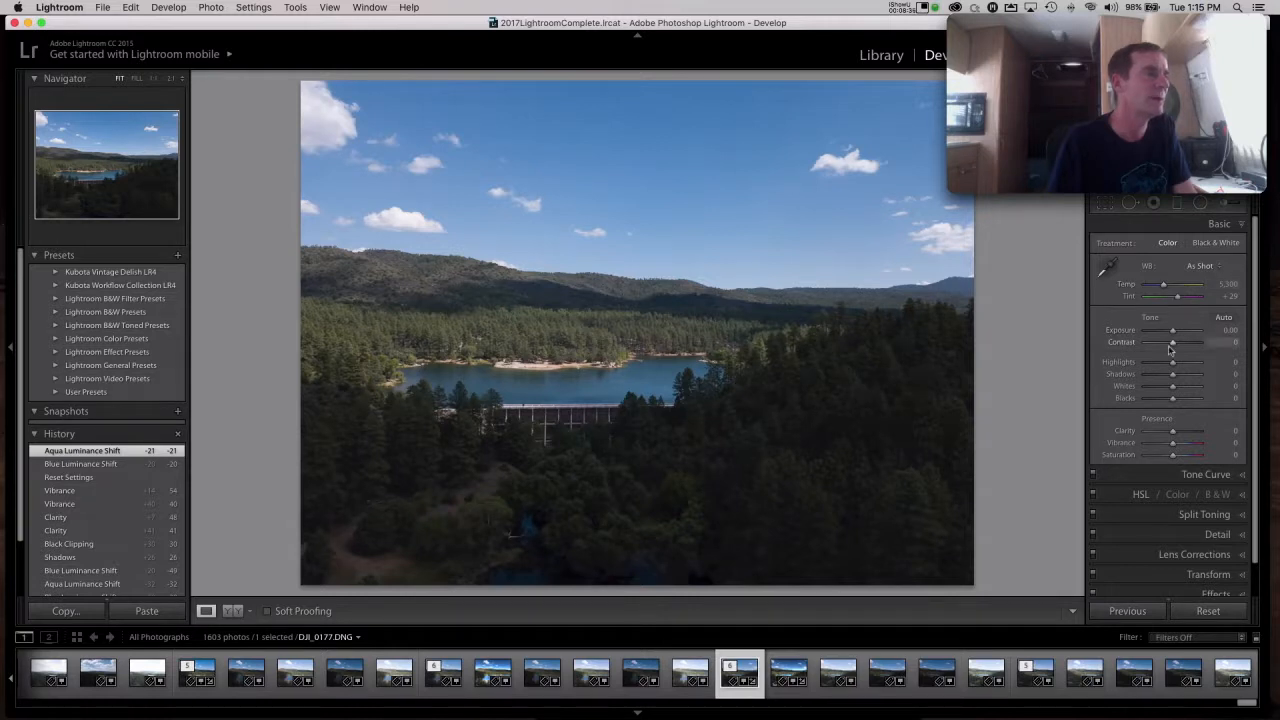
{"action": "left_click_drag", "start_coordinate": [1171, 362], "coordinate": [1181, 447]}
{"action": "left_click", "coordinate": [1171, 390]}
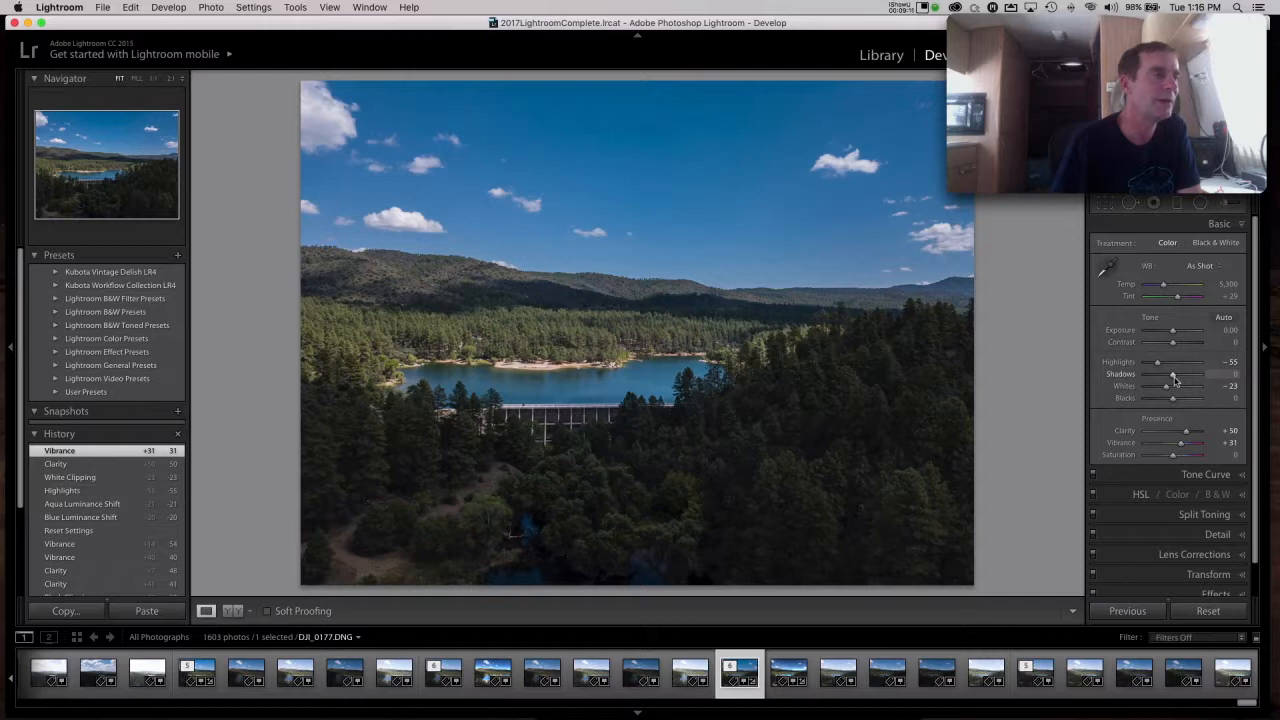
{"action": "left_click_drag", "start_coordinate": [1174, 377], "coordinate": [1182, 400]}
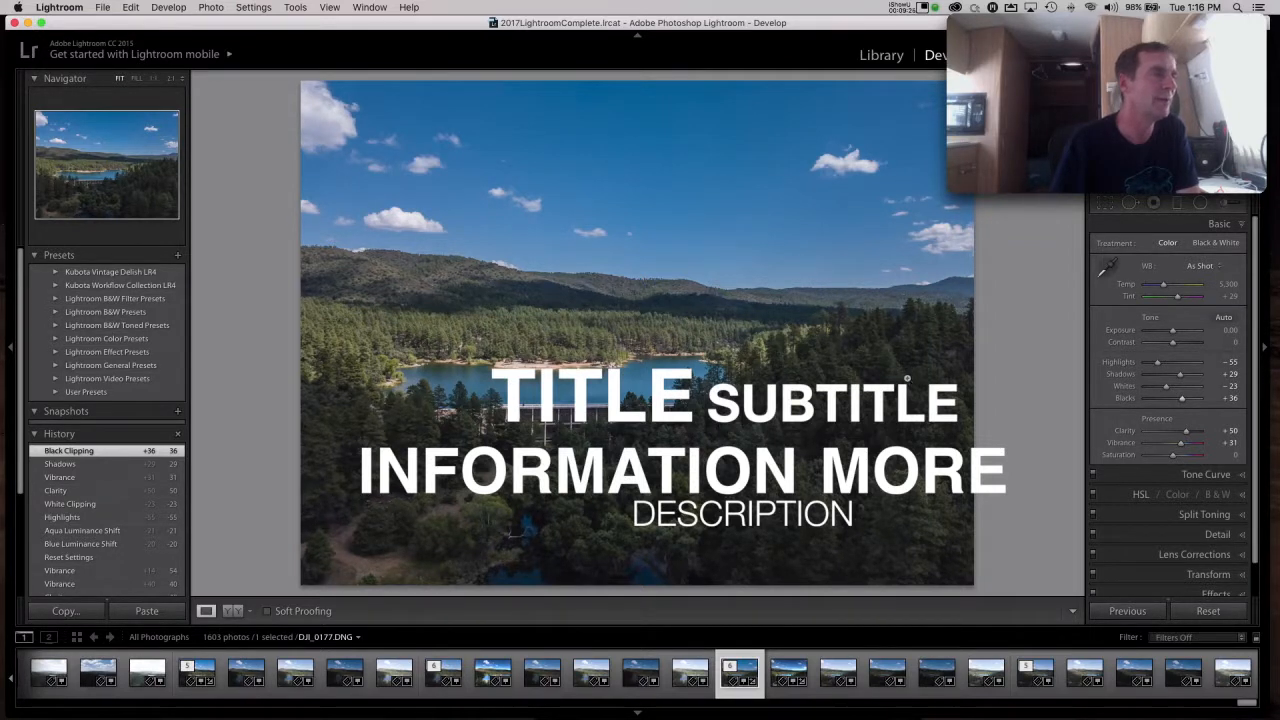
Paint over the dark foreground trees with the Adjustment Brush at exposure 0.98, and refine the mask to exposure 0.42 and shadows -5.
{"action": "left_click", "coordinate": [1222, 205]}
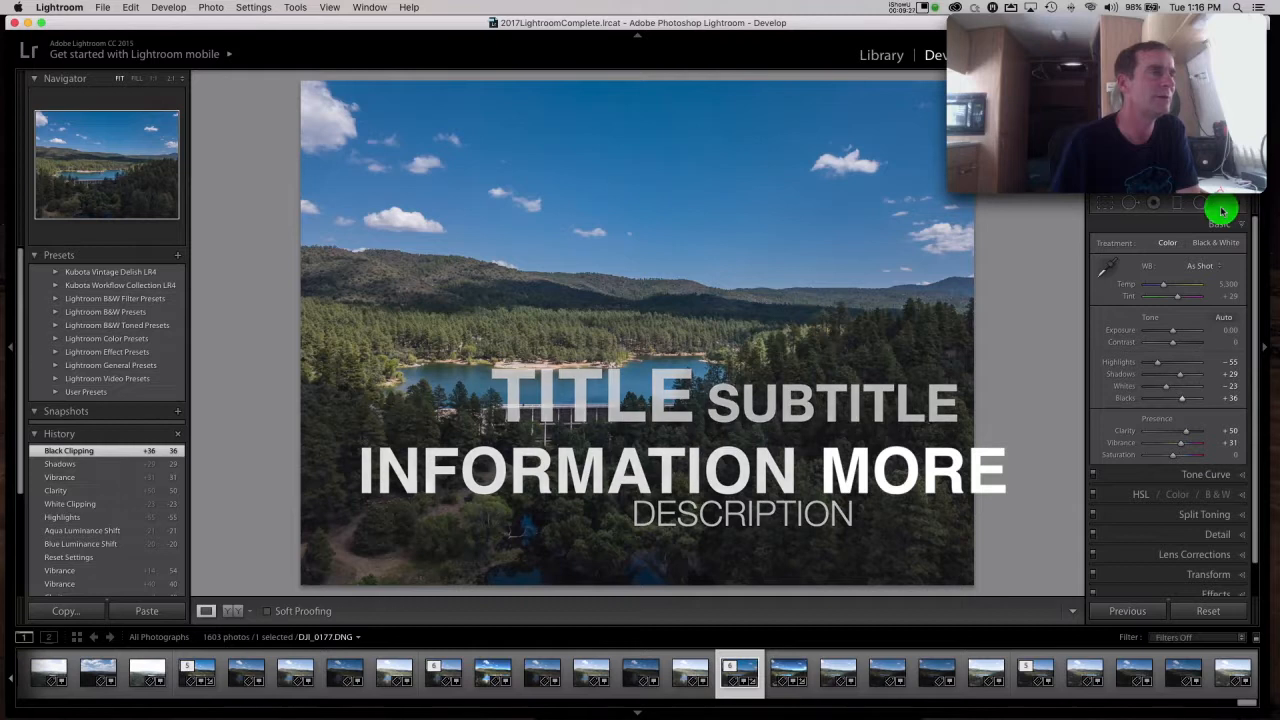
{"action": "left_click", "coordinate": [1202, 228]}
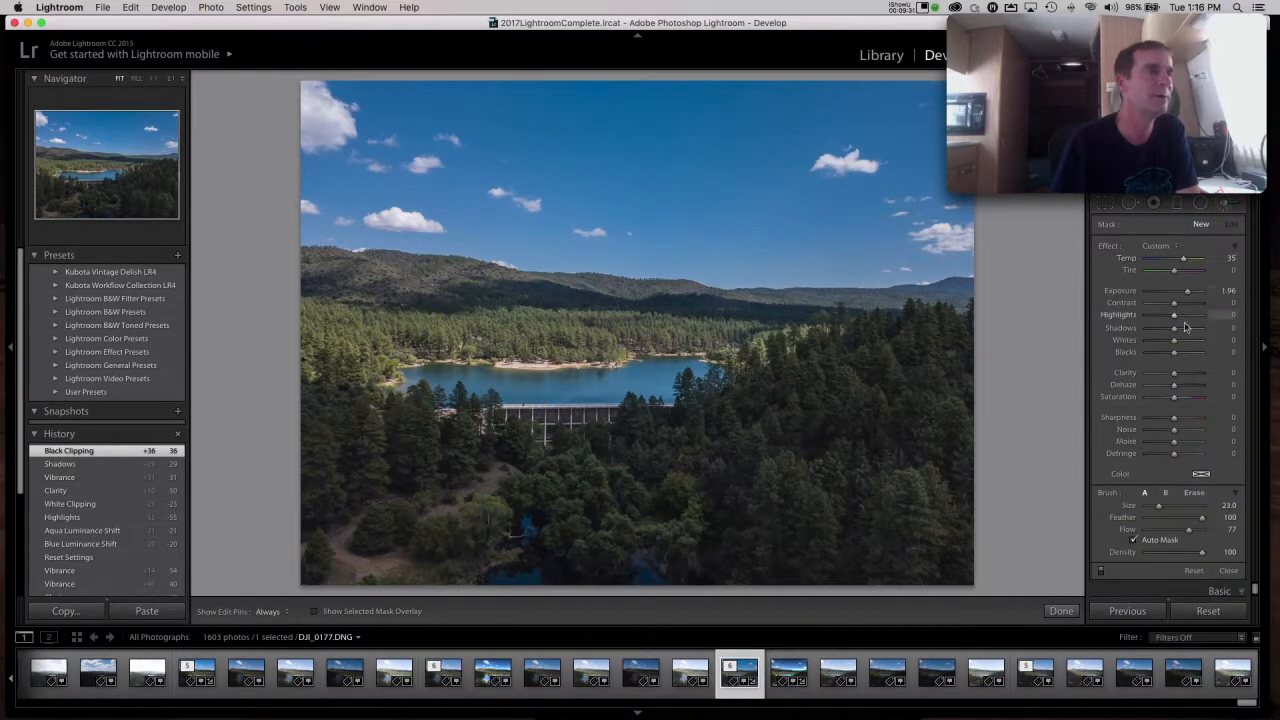
{"action": "left_click_drag", "start_coordinate": [1187, 291], "coordinate": [1178, 291]}
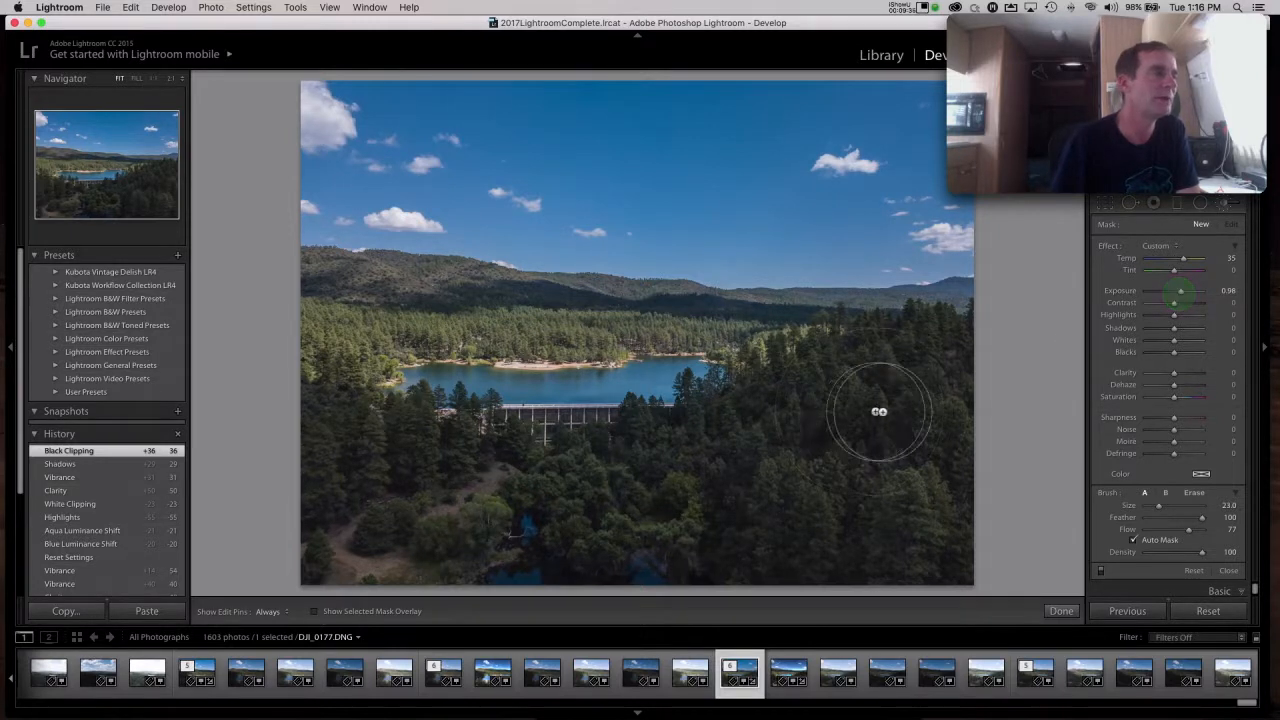
{"action": "mouse_move", "coordinate": [892, 404]}
{"action": "left_mouse_down"}
{"action": "mouse_move", "coordinate": [868, 439]}
{"action": "mouse_move", "coordinate": [836, 504]}
{"action": "mouse_move", "coordinate": [948, 525]}
{"action": "mouse_move", "coordinate": [923, 521]}
{"action": "mouse_move", "coordinate": [910, 437]}
{"action": "mouse_move", "coordinate": [886, 445]}
{"action": "mouse_move", "coordinate": [796, 413]}
{"action": "mouse_move", "coordinate": [938, 355]}
{"action": "mouse_move", "coordinate": [766, 519]}
{"action": "mouse_move", "coordinate": [755, 493]}
{"action": "mouse_move", "coordinate": [477, 501]}
{"action": "mouse_move", "coordinate": [559, 487]}
{"action": "mouse_move", "coordinate": [641, 444]}
{"action": "mouse_move", "coordinate": [533, 450]}
{"action": "mouse_move", "coordinate": [487, 467]}
{"action": "mouse_move", "coordinate": [318, 434]}
{"action": "mouse_move", "coordinate": [358, 493]}
{"action": "mouse_move", "coordinate": [498, 547]}
{"action": "mouse_move", "coordinate": [629, 533]}
{"action": "mouse_move", "coordinate": [580, 530]}
{"action": "mouse_move", "coordinate": [928, 538]}
{"action": "mouse_move", "coordinate": [948, 490]}
{"action": "mouse_move", "coordinate": [930, 458]}
{"action": "mouse_move", "coordinate": [954, 353]}
{"action": "mouse_move", "coordinate": [788, 446]}
{"action": "mouse_move", "coordinate": [660, 469]}
{"action": "mouse_move", "coordinate": [609, 521]}
{"action": "mouse_move", "coordinate": [457, 532]}
{"action": "mouse_move", "coordinate": [330, 514]}
{"action": "mouse_move", "coordinate": [305, 454]}
{"action": "mouse_move", "coordinate": [324, 447]}
{"action": "mouse_move", "coordinate": [406, 534]}
{"action": "left_mouse_up"}
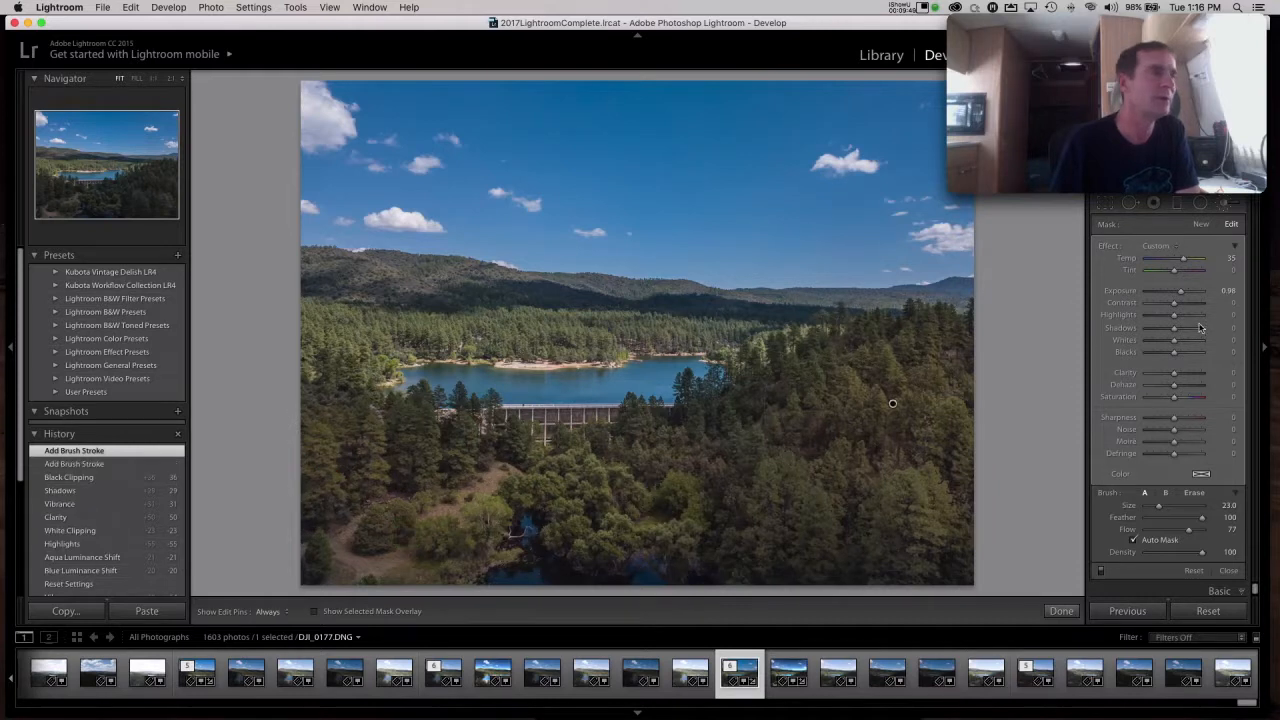
{"action": "left_click_drag", "start_coordinate": [1183, 296], "coordinate": [1179, 295]}
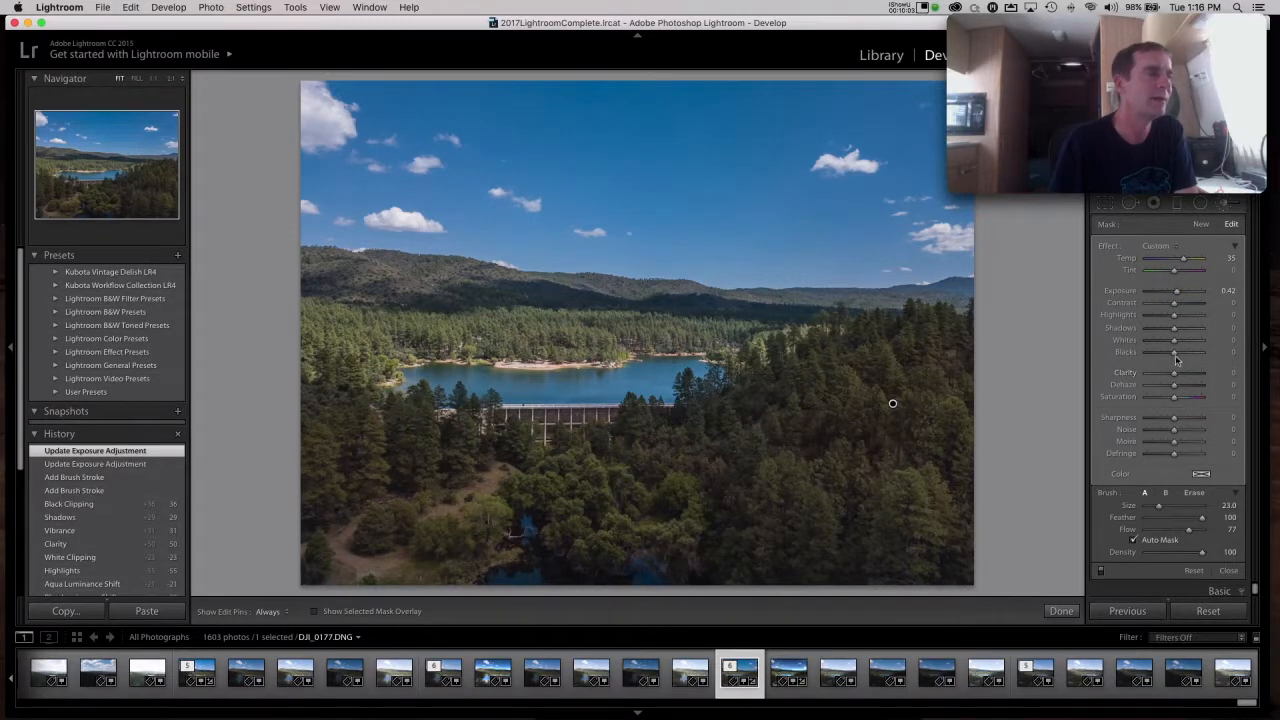
{"action": "left_click_drag", "start_coordinate": [1173, 331], "coordinate": [1171, 331]}
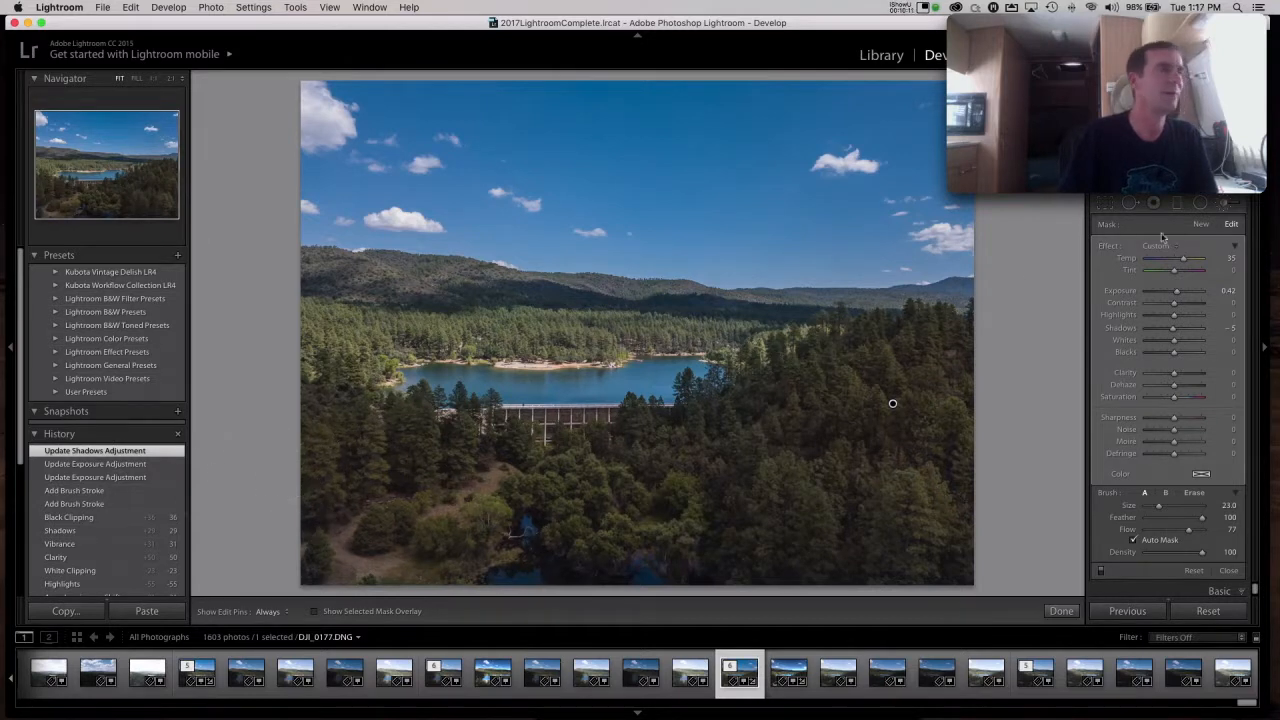
Finish the brush adjustment, compare the lake photo's before and after versions side by side, and return to the single-image view.
{"action": "left_click", "coordinate": [1221, 204]}
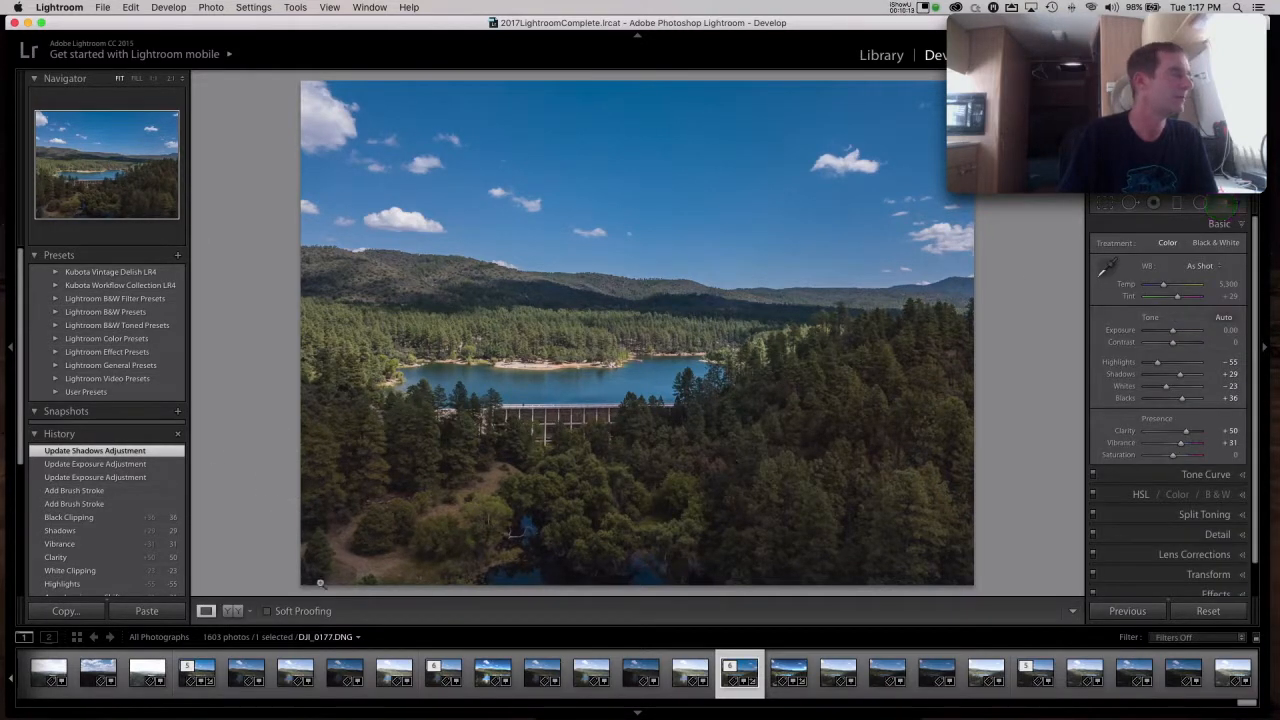
{"action": "left_click", "coordinate": [232, 612]}
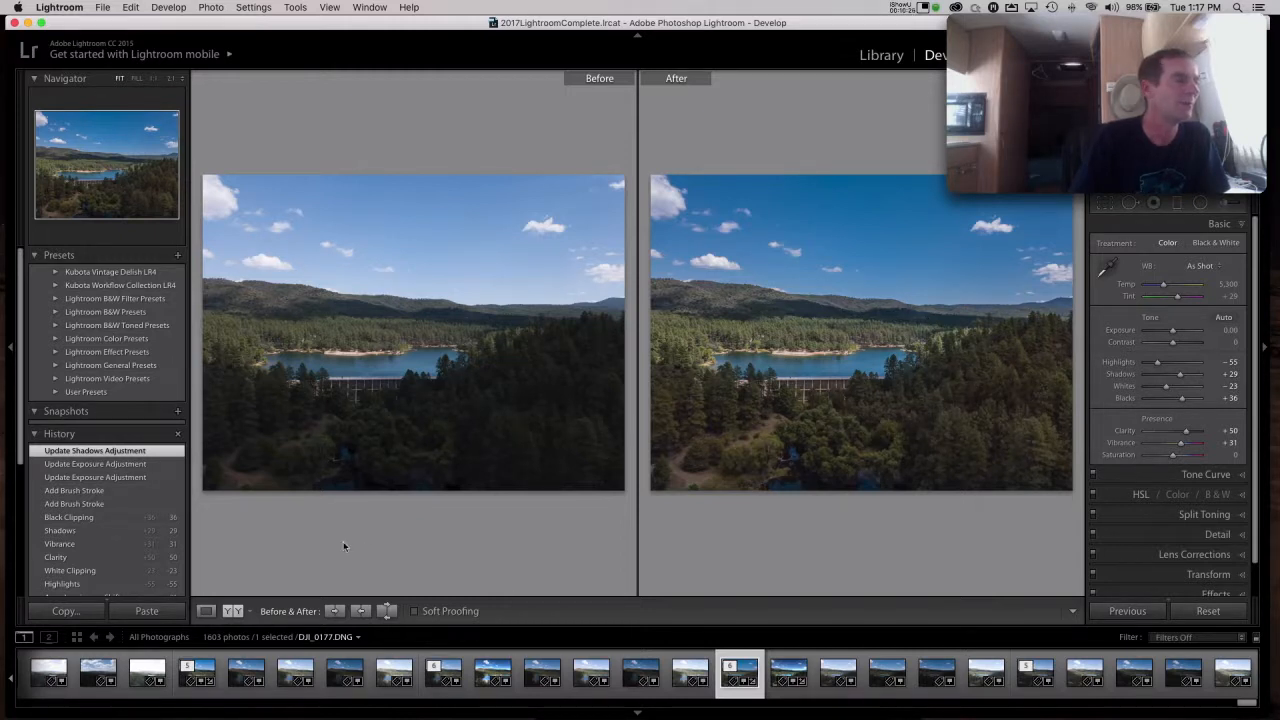
{"action": "left_click", "coordinate": [205, 610]}
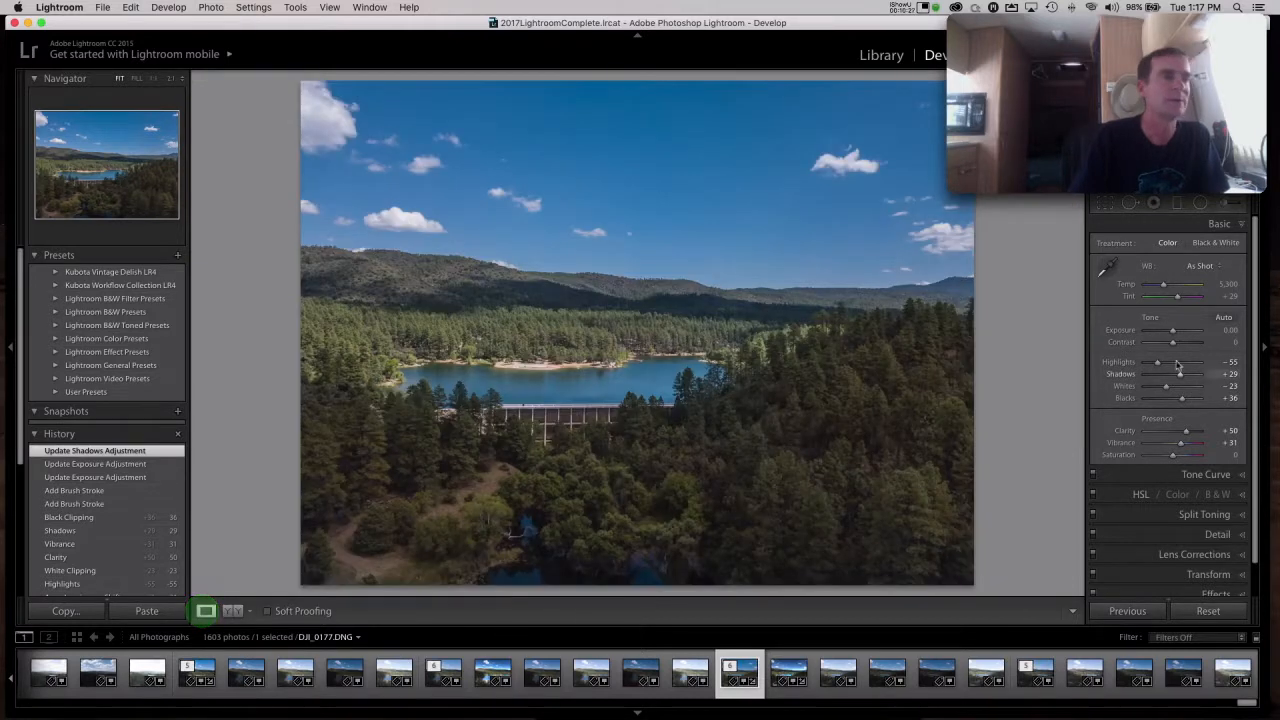
Delete the Adjustment Brush mask from the dark foreground trees and leave the brush tool.
{"action": "left_click", "coordinate": [1228, 203]}
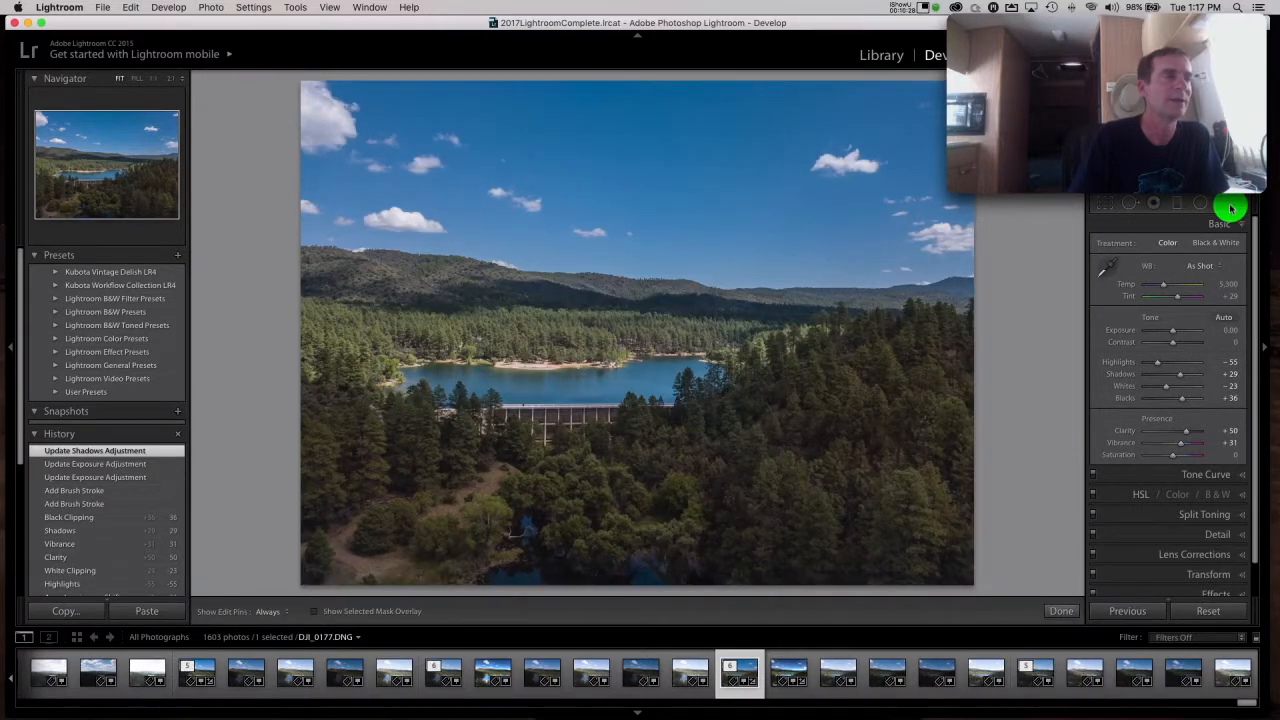
{"action": "left_click", "coordinate": [892, 404]}
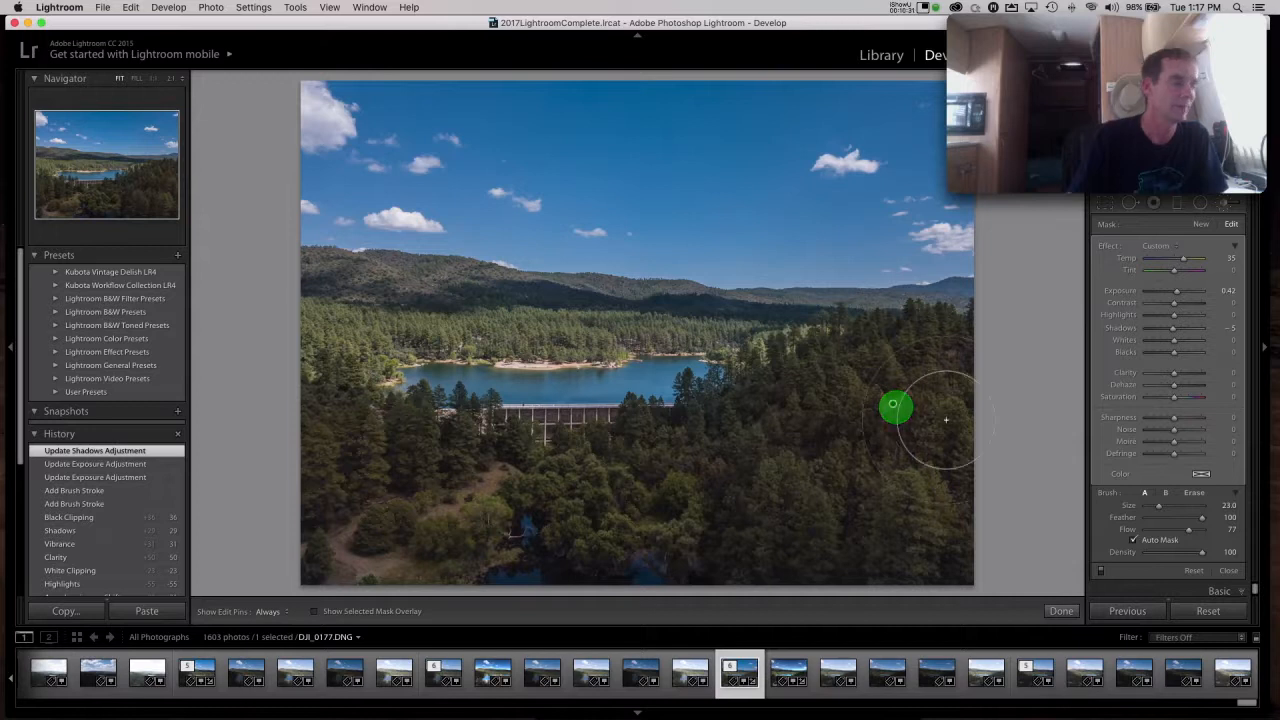
{"action": "key", "text": "Delete"}
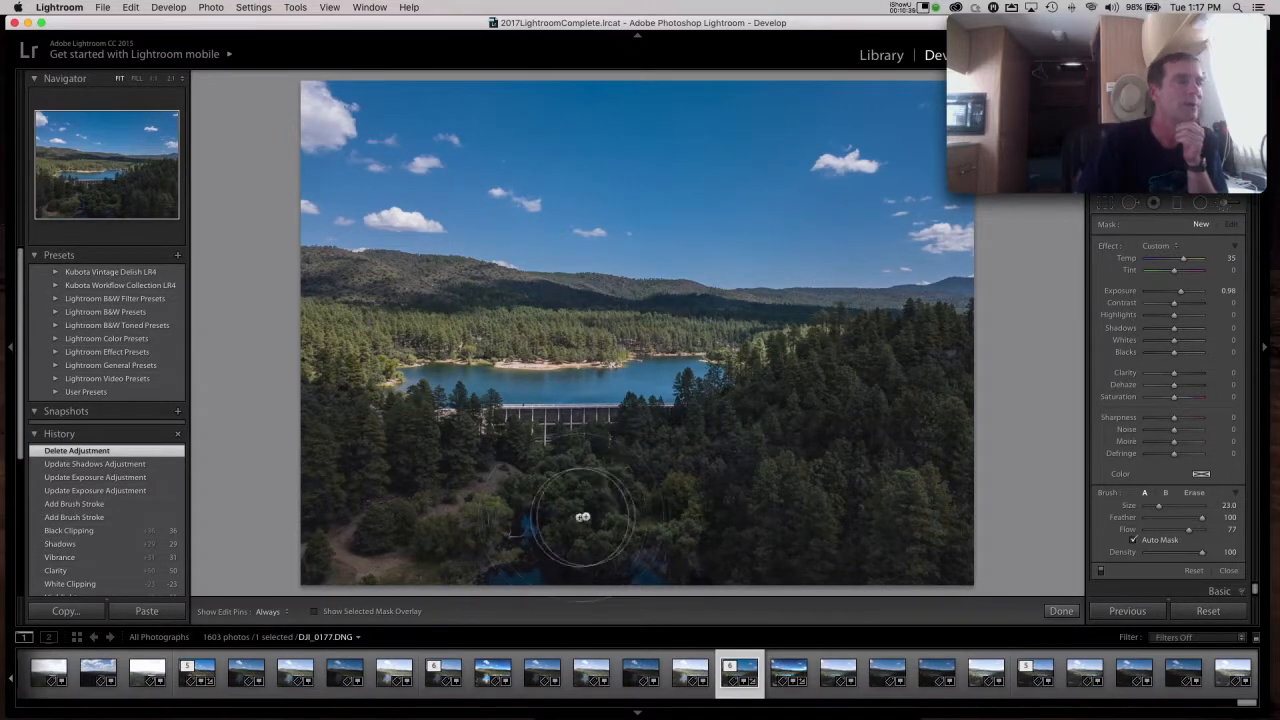
{"action": "left_click", "coordinate": [1227, 207]}
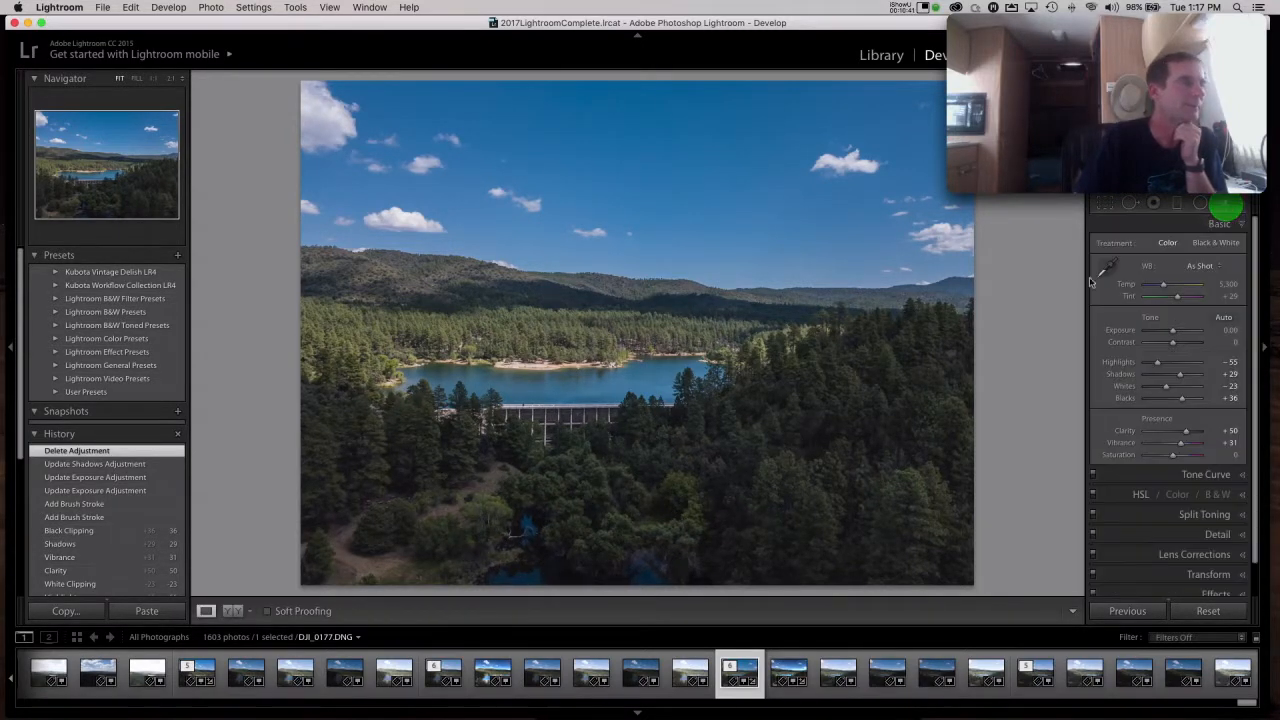
Compare the original photo side by side with the edit without the brush mask, and return to the single-image view.
{"action": "left_click", "coordinate": [231, 611]}
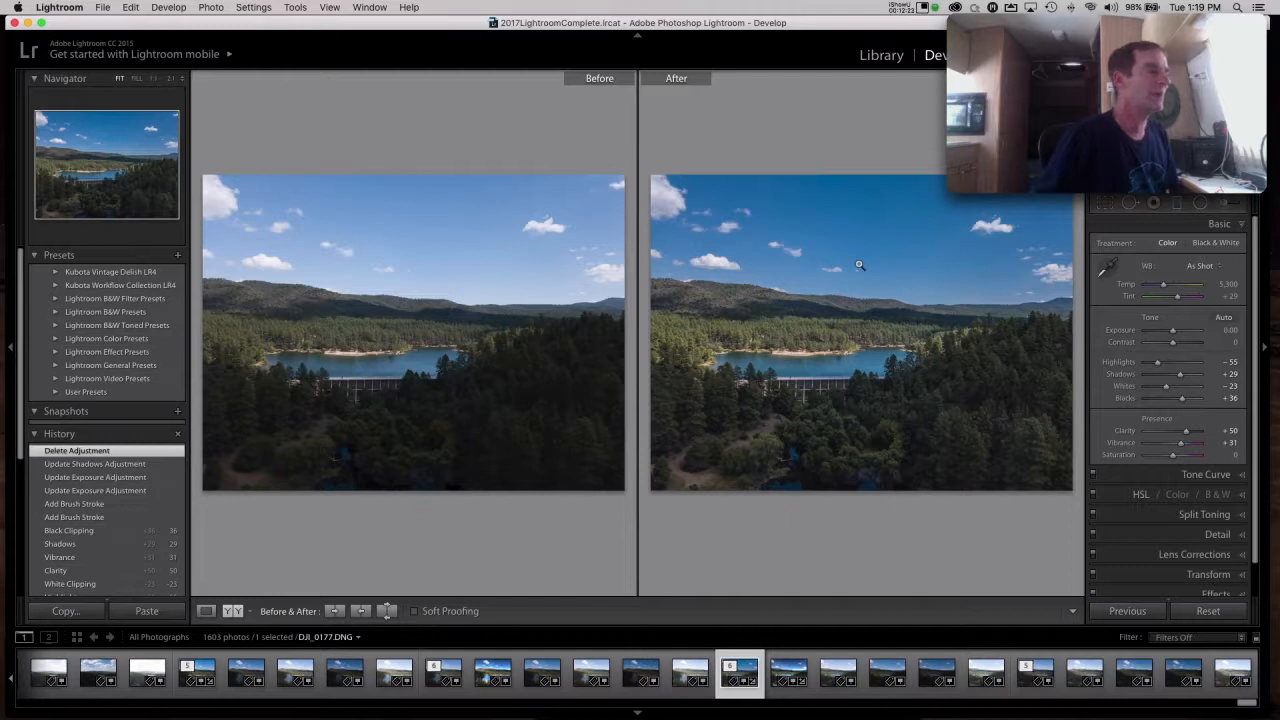
{"action": "left_click", "coordinate": [205, 611]}
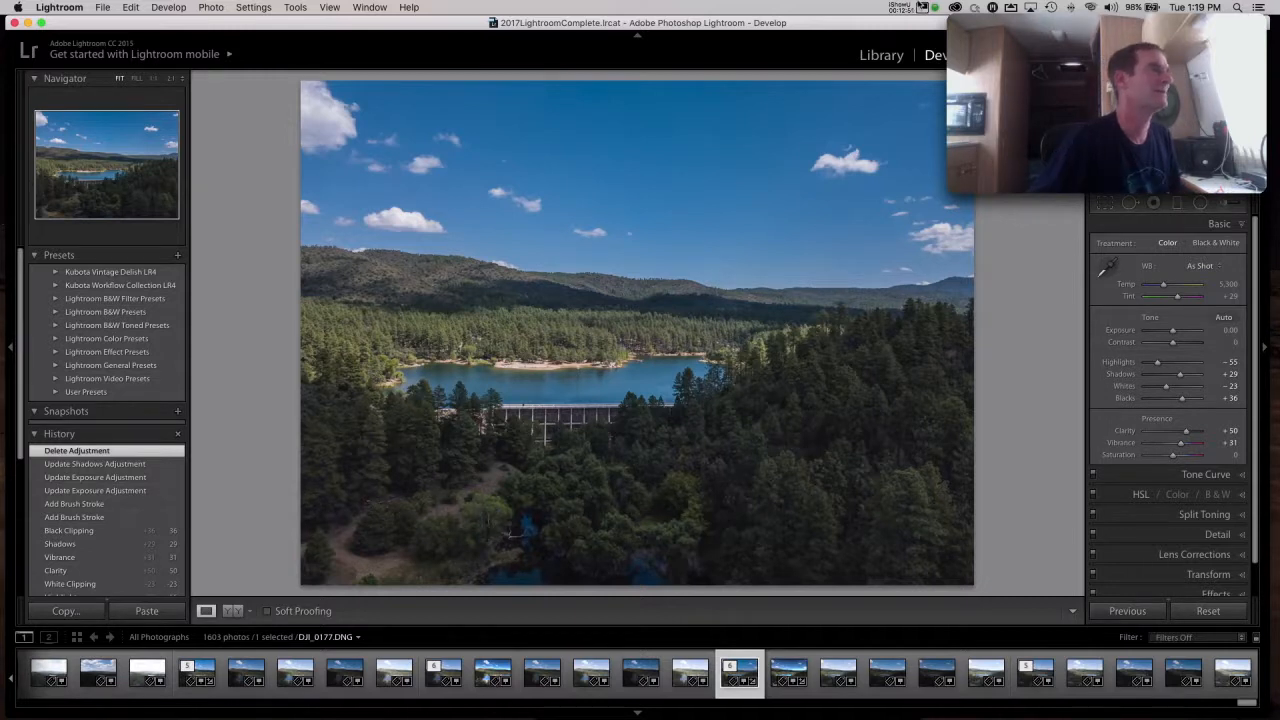
{"action": "left_click", "coordinate": [922, 7]}
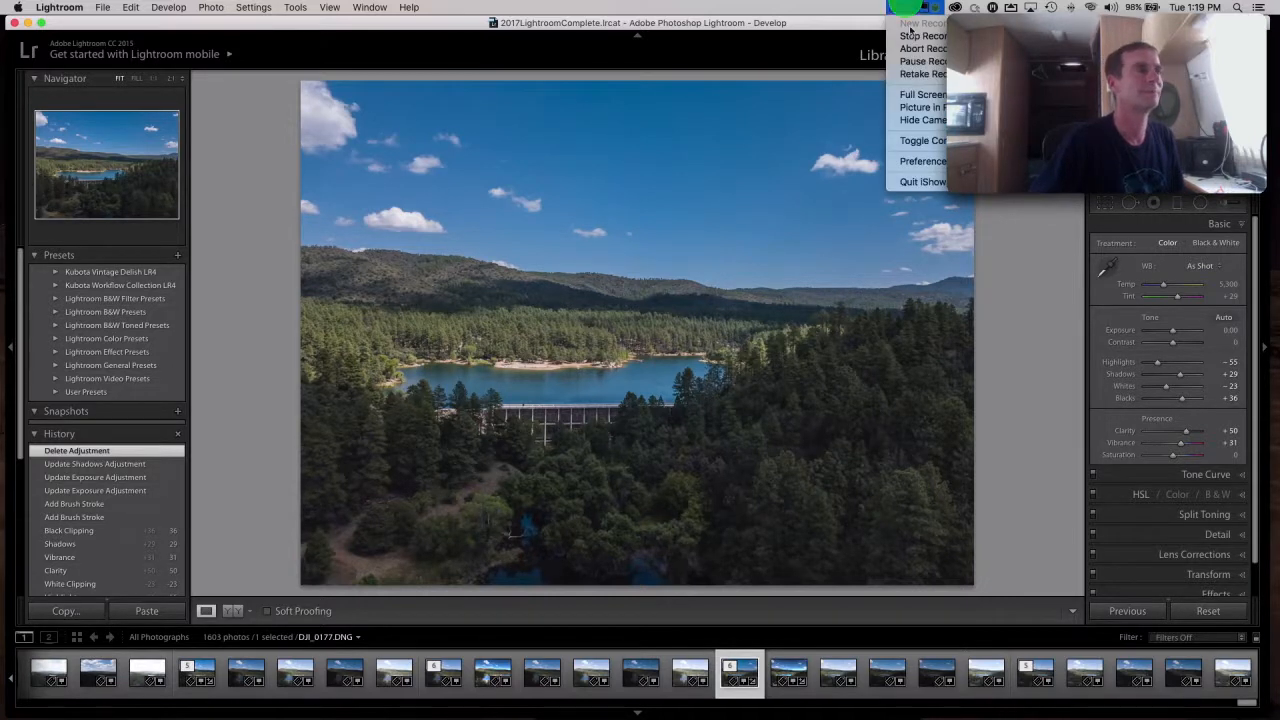
{"action": "left_click", "coordinate": [912, 36]}
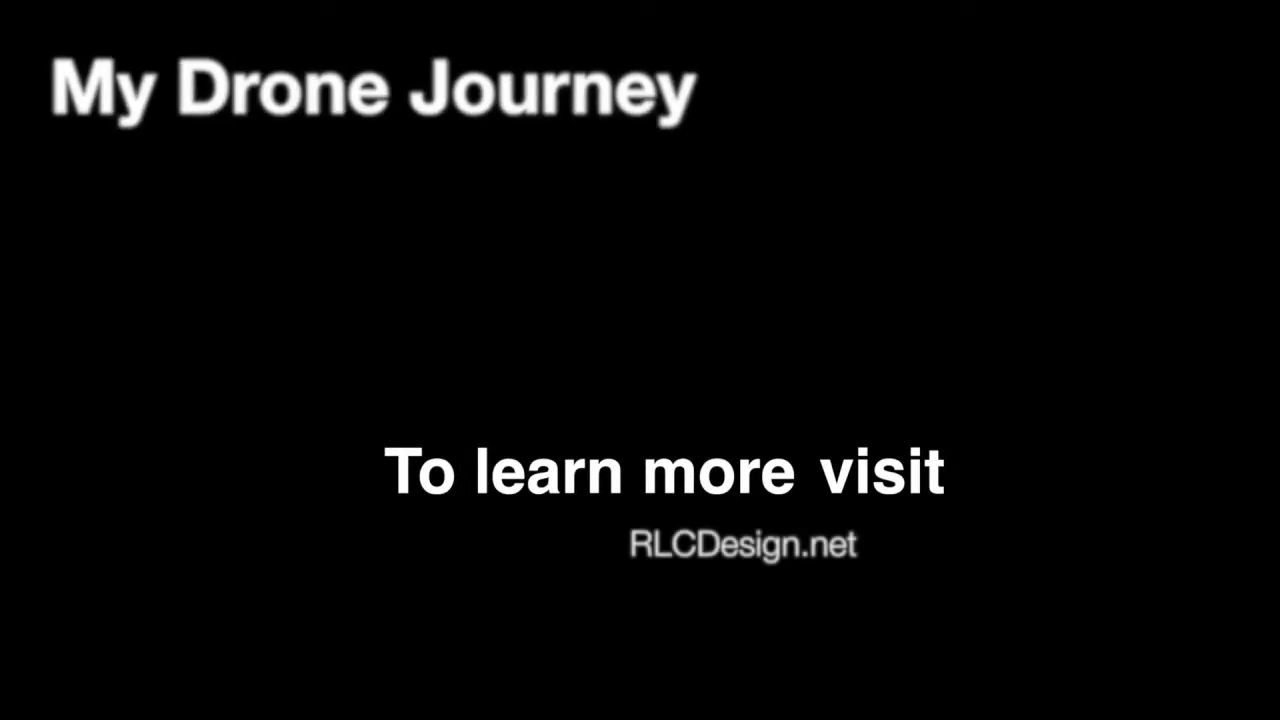